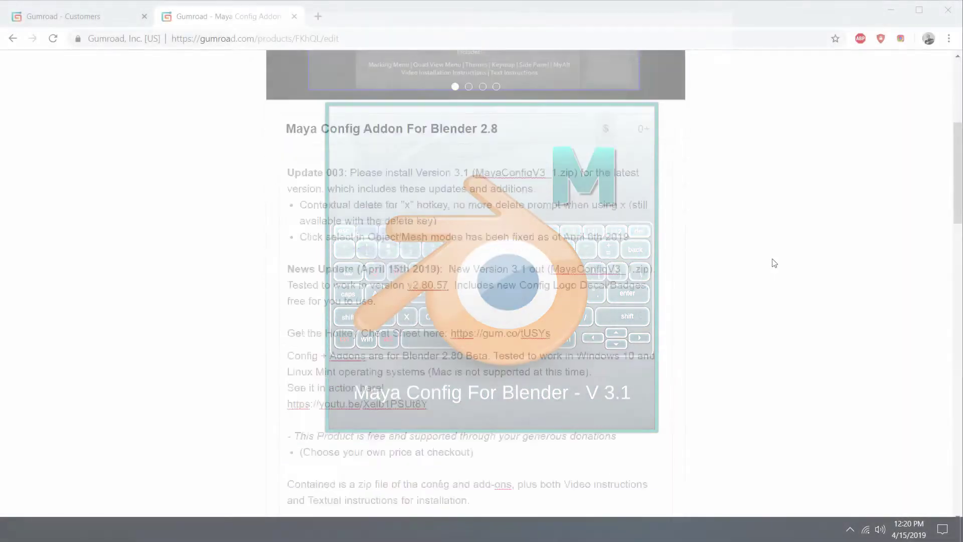
- Review the Maya Config add-on product page down to its downloadable files, and switch to Blender
{"action": "scroll", "coordinate": [773, 262], "scroll_direction": "down", "scroll_amount": 15}
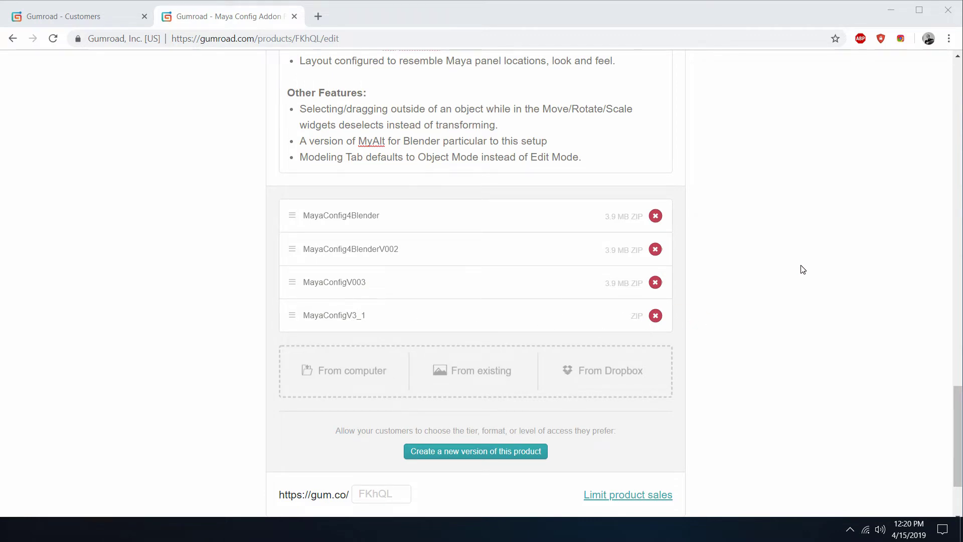
{"action": "left_click", "coordinate": [891, 10]}
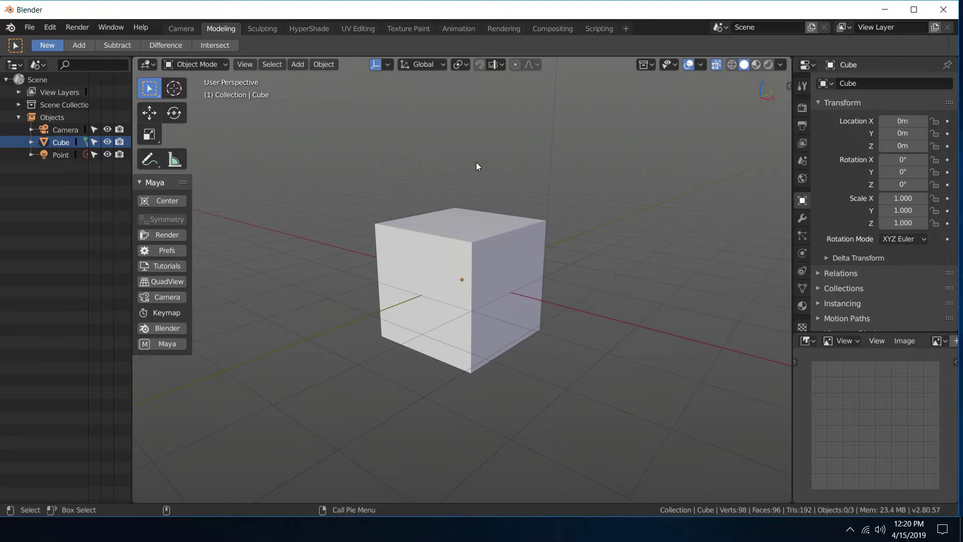
- Alternately select the cube and clear the selection in empty space in Object Mode
{"action": "scroll", "coordinate": [530, 326], "scroll_direction": "up", "scroll_amount": 4}
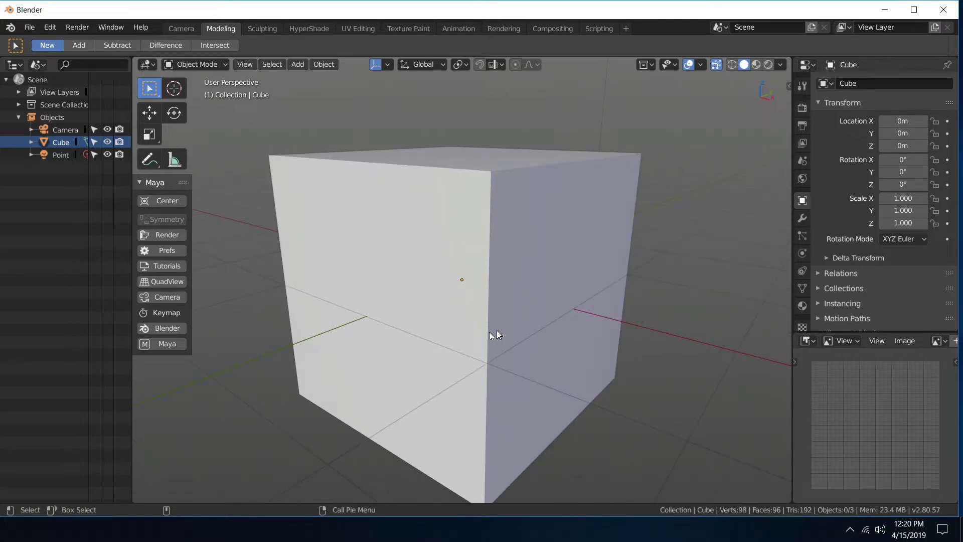
{"action": "left_click", "coordinate": [402, 209]}
{"action": "scroll", "coordinate": [562, 278], "scroll_direction": "down", "scroll_amount": 7}
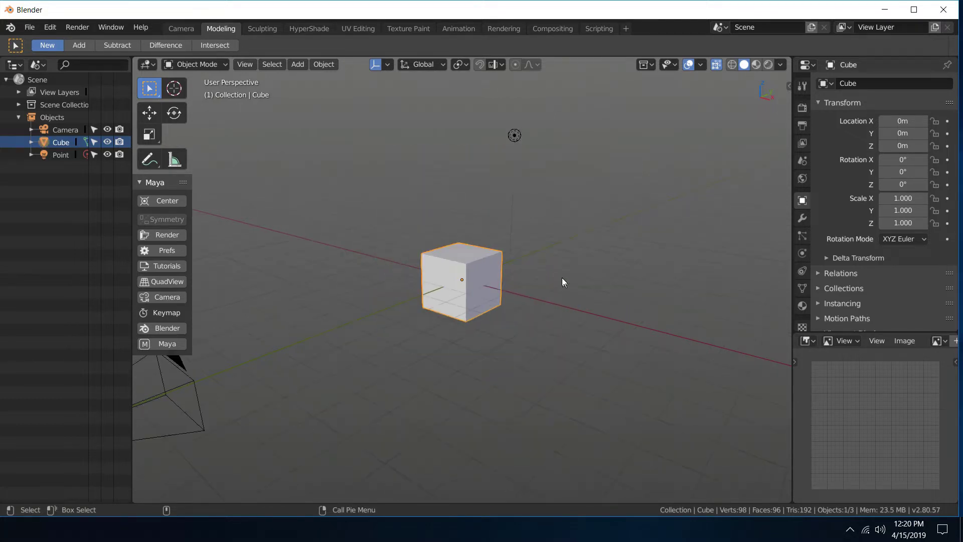
{"action": "scroll", "coordinate": [513, 259], "scroll_direction": "up", "scroll_amount": 4}
{"action": "left_click", "coordinate": [627, 298]}
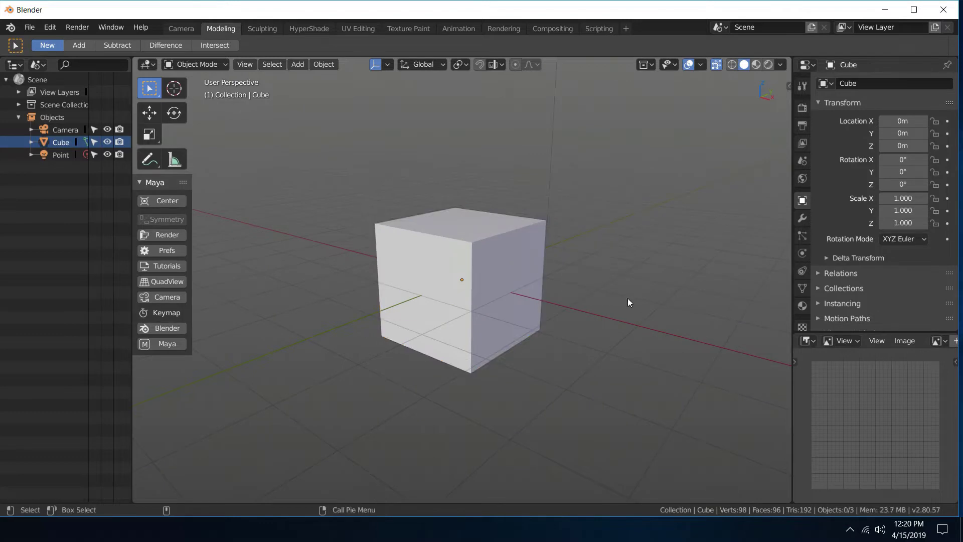
{"action": "left_click", "coordinate": [525, 252]}
{"action": "left_click", "coordinate": [601, 323]}
{"action": "left_click", "coordinate": [524, 259]}
{"action": "left_click", "coordinate": [592, 248]}
- Enter face mode on the cube and select two adjacent faces on its top
{"action": "left_click", "coordinate": [513, 254]}
{"action": "right_click", "coordinate": [513, 254]}
{"action": "left_click", "coordinate": [546, 289]}
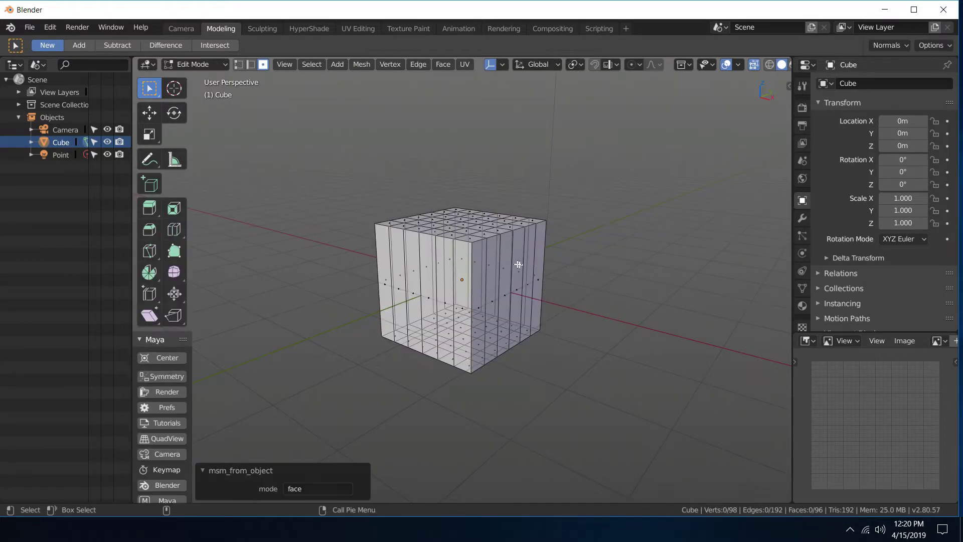
{"action": "left_click", "coordinate": [458, 275]}
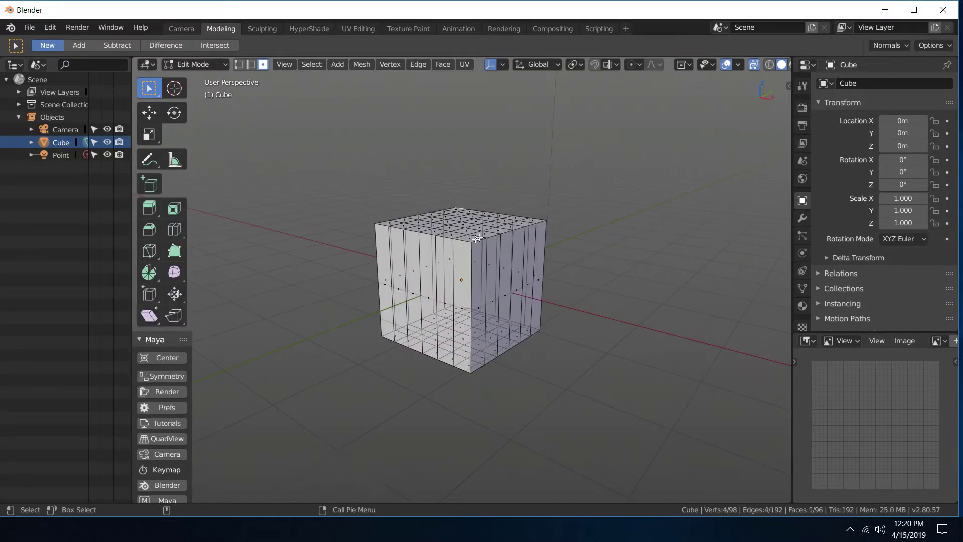
{"action": "left_click", "coordinate": [495, 230]}
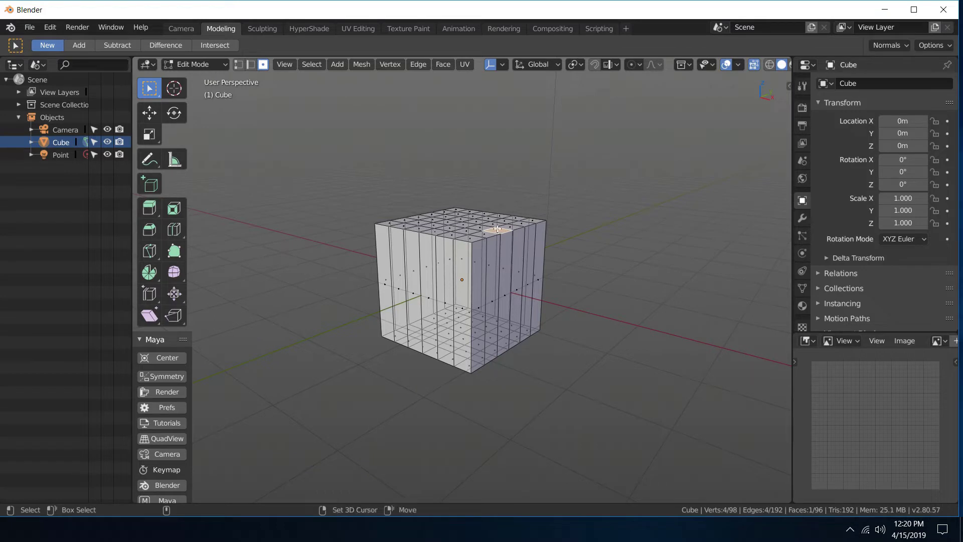
{"action": "left_click", "coordinate": [482, 227], "text": "shift"}
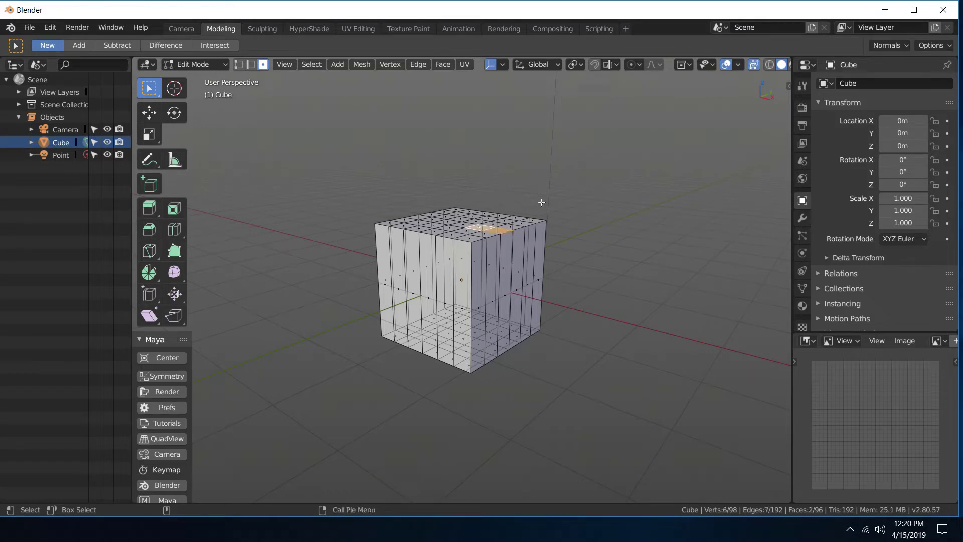
- Cycle through the Move, Rotate, Scale and Select tools, ending on Move, and clear the face selection in empty space
{"action": "key", "text": "w"}
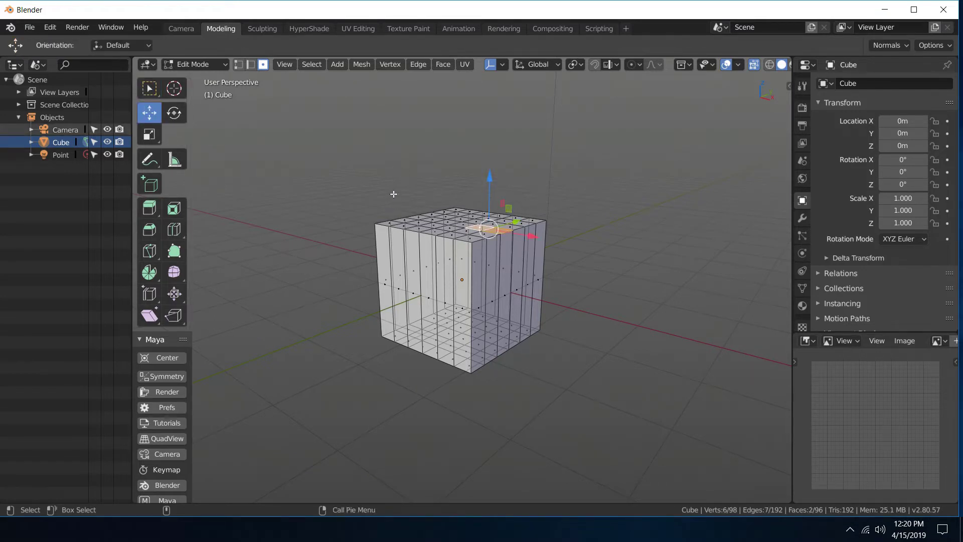
{"action": "key", "text": "e"}
{"action": "key", "text": "w"}
{"action": "key", "text": "r"}
{"action": "key", "text": "q"}
{"action": "key", "text": "w"}
{"action": "left_click_drag", "start_coordinate": [568, 149], "coordinate": [603, 287]}
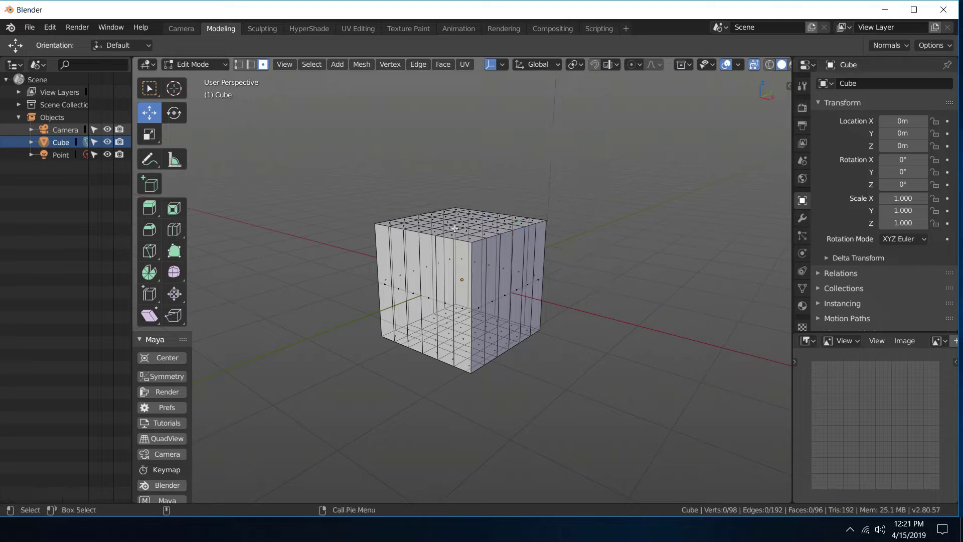
- Select single top faces and clear them in empty space, first with the Move tool and again with the Scale tool
{"action": "left_click", "coordinate": [451, 222]}
{"action": "left_click", "coordinate": [570, 172]}
{"action": "left_click", "coordinate": [477, 226]}
{"action": "key", "text": "r"}
{"action": "left_click_drag", "start_coordinate": [578, 150], "coordinate": [630, 254]}
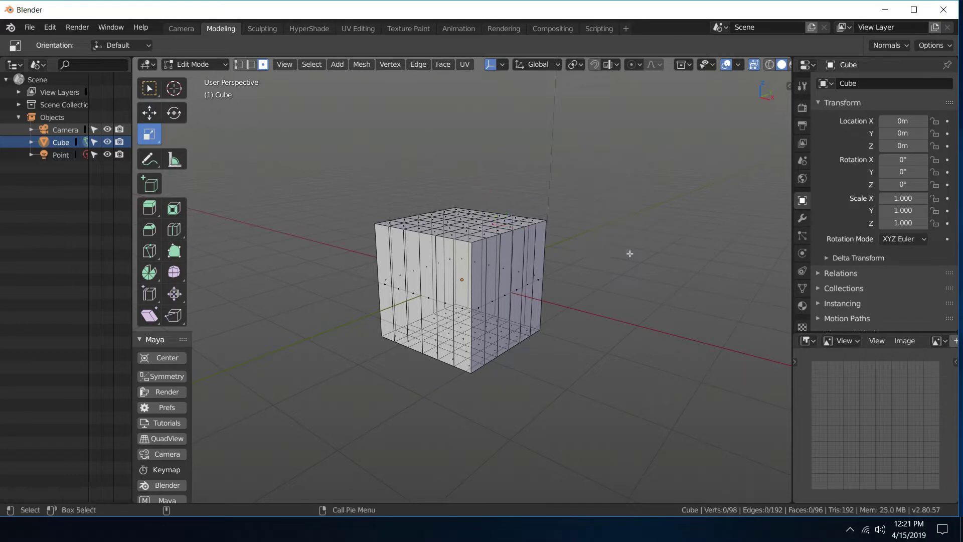
- With the Move tool active, select a top face and clear it in empty space, repeating with a box selection
{"action": "left_click", "coordinate": [473, 225]}
{"action": "key", "text": "w"}
{"action": "left_click_drag", "start_coordinate": [569, 143], "coordinate": [631, 246]}
{"action": "left_click", "coordinate": [476, 221]}
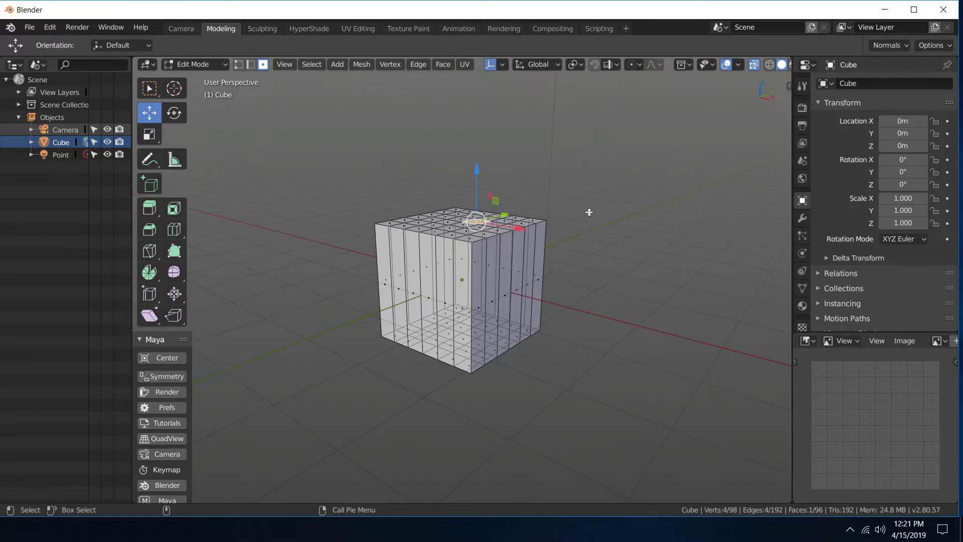
{"action": "key", "text": "b"}
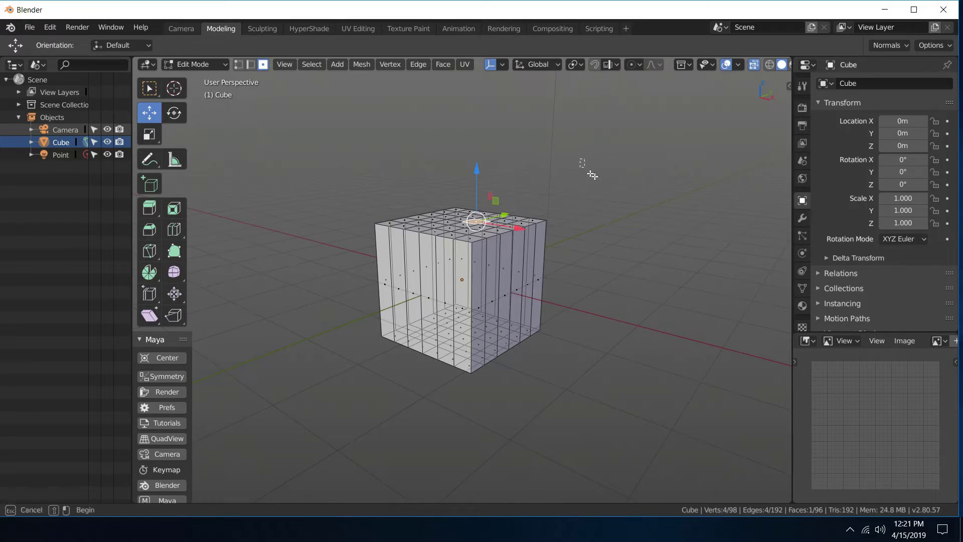
{"action": "left_click_drag", "start_coordinate": [580, 159], "coordinate": [667, 283]}
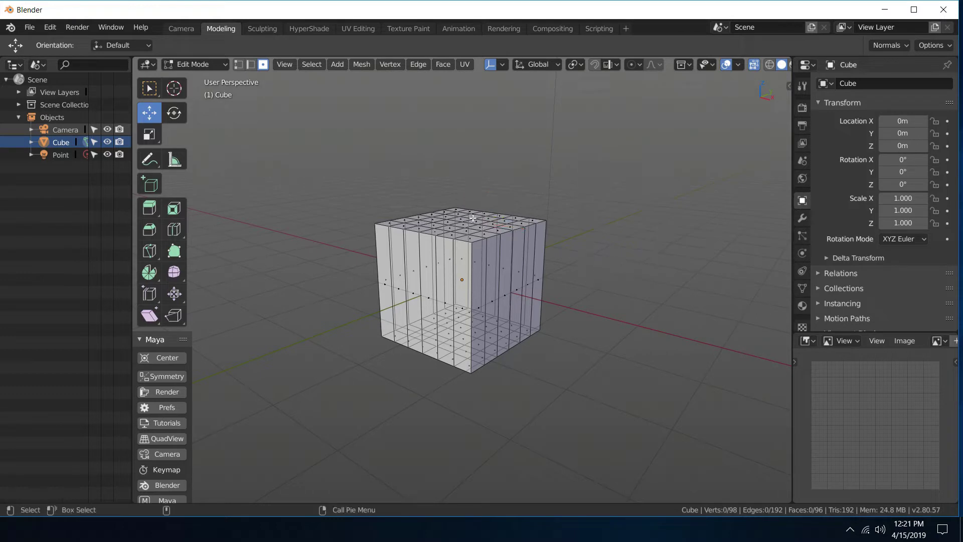
- Activate the Select tool and return the cube to Object Mode
{"action": "key", "text": "q"}
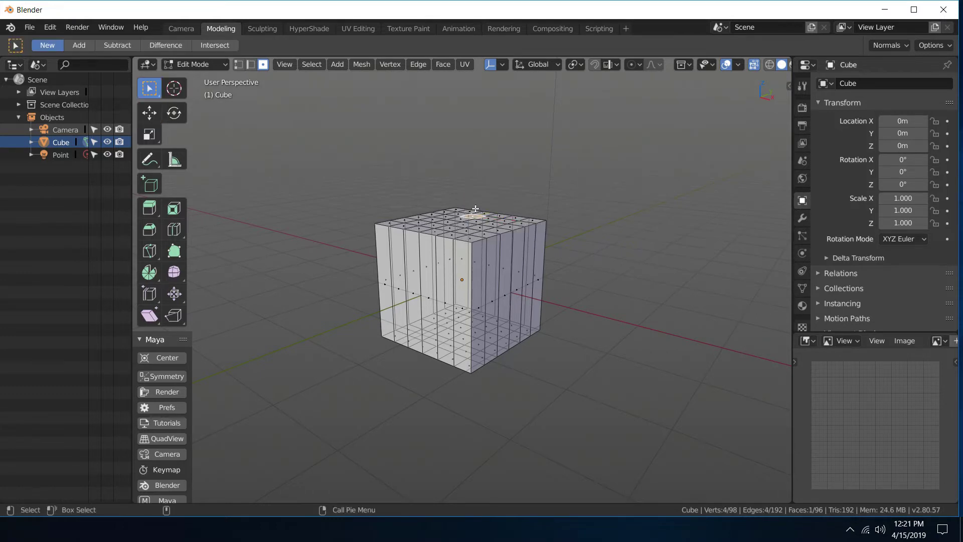
{"action": "right_click_drag", "start_coordinate": [474, 209], "coordinate": [518, 164]}
{"action": "left_click", "coordinate": [446, 170]}
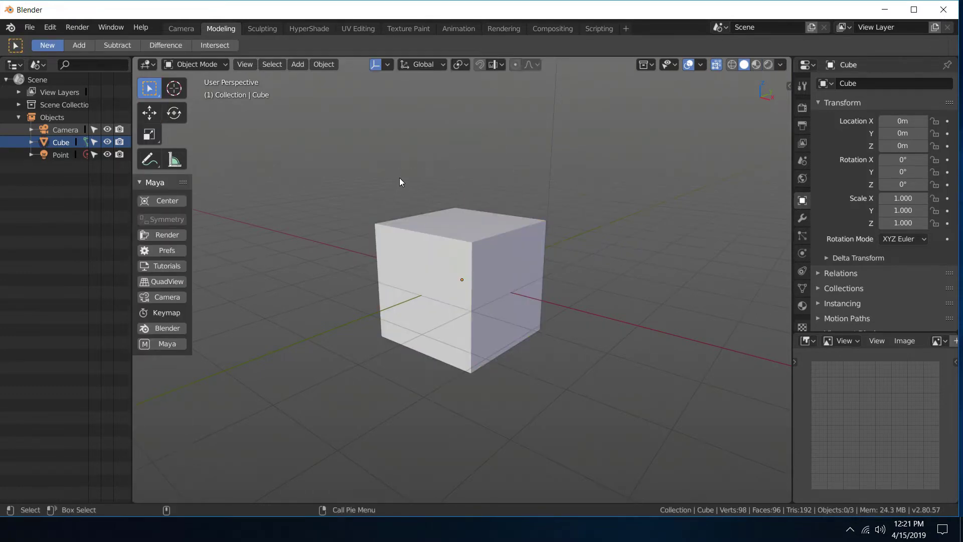
- Select a face near the middle of the cube's top in face mode and turn off X-ray
{"action": "left_click", "coordinate": [470, 221]}
{"action": "scroll", "coordinate": [494, 237], "scroll_direction": "up", "scroll_amount": 4}
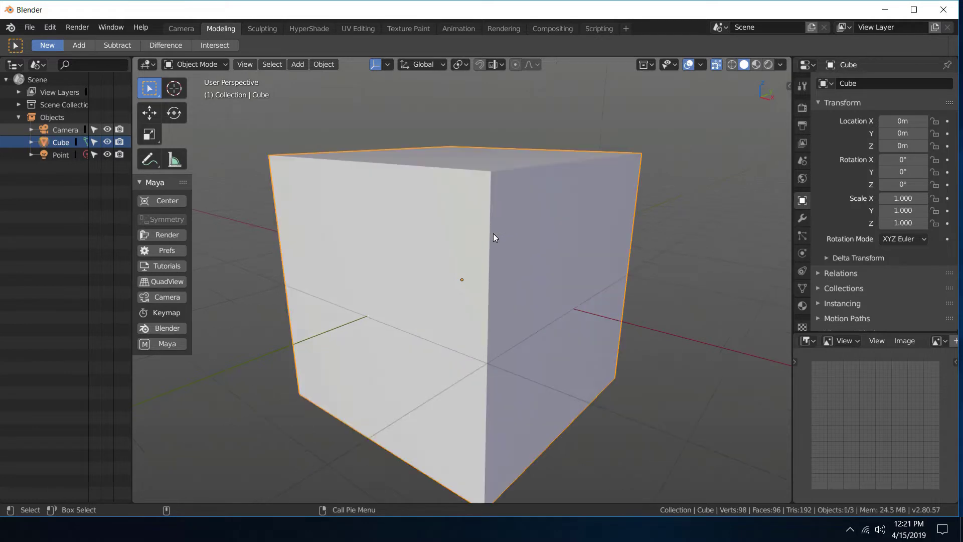
{"action": "middle_click_drag", "start_coordinate": [501, 204], "coordinate": [510, 210]}
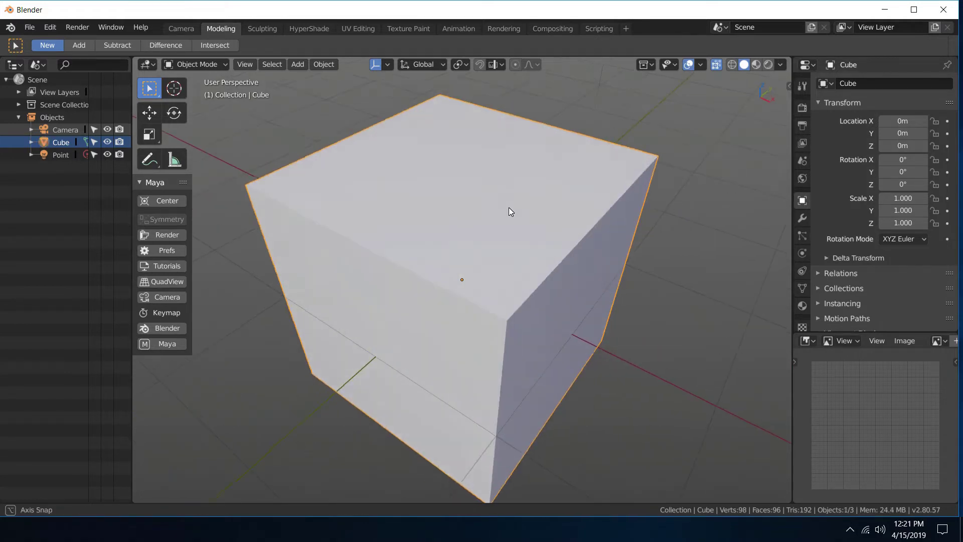
{"action": "right_click", "coordinate": [472, 188]}
{"action": "left_click", "coordinate": [540, 218]}
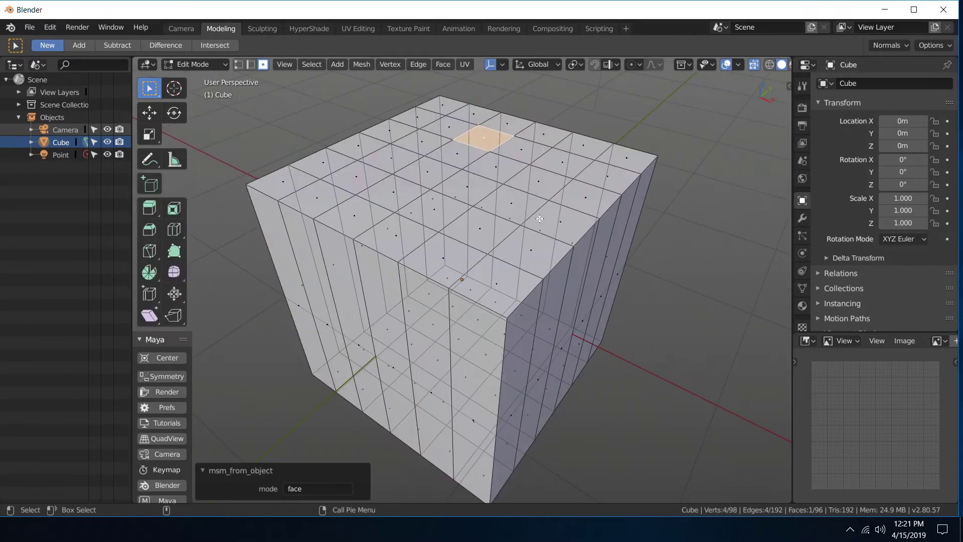
{"action": "left_click", "coordinate": [458, 186]}
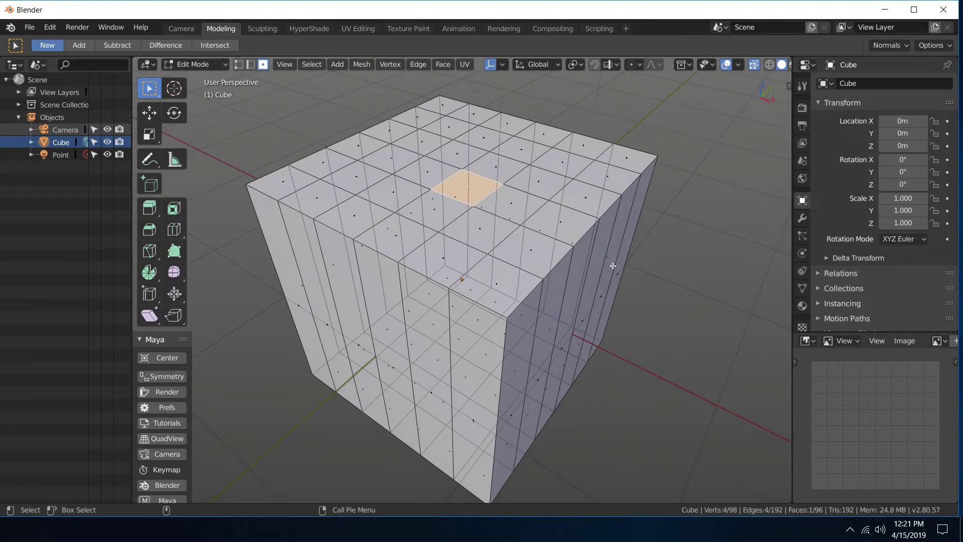
{"action": "left_click", "coordinate": [754, 64]}
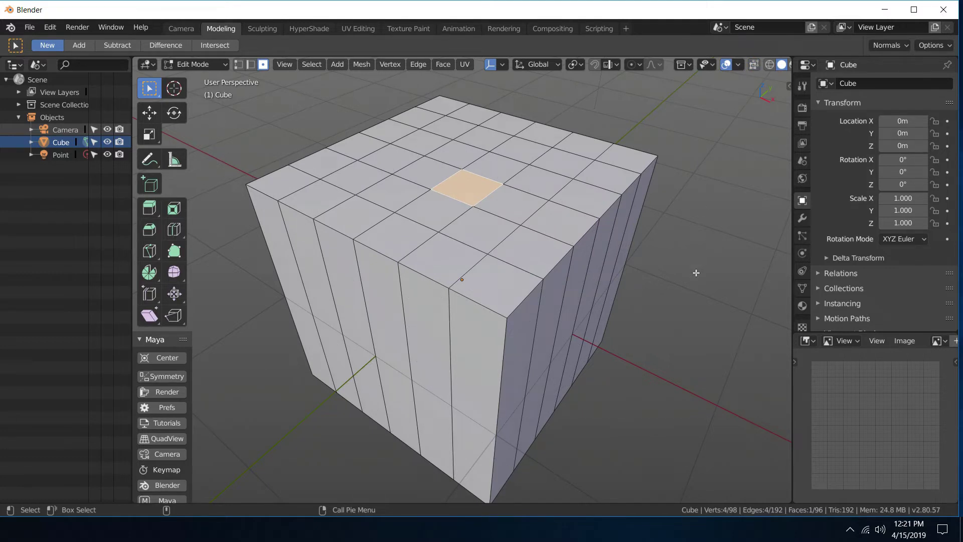
- Repeatedly grow the selection from the single top face by up to three rings and shrink it back to that face
{"action": "key", "text": "shift"}
{"action": "key", "text": "shift+period"}
{"action": "key", "text": "shift+period"}
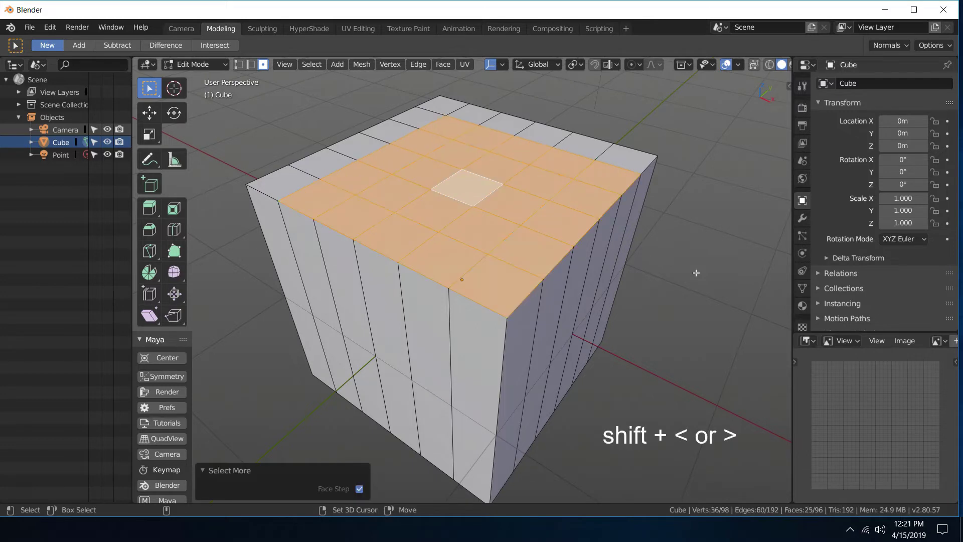
{"action": "key", "text": "shift+comma"}
{"action": "key", "text": "shift+comma"}
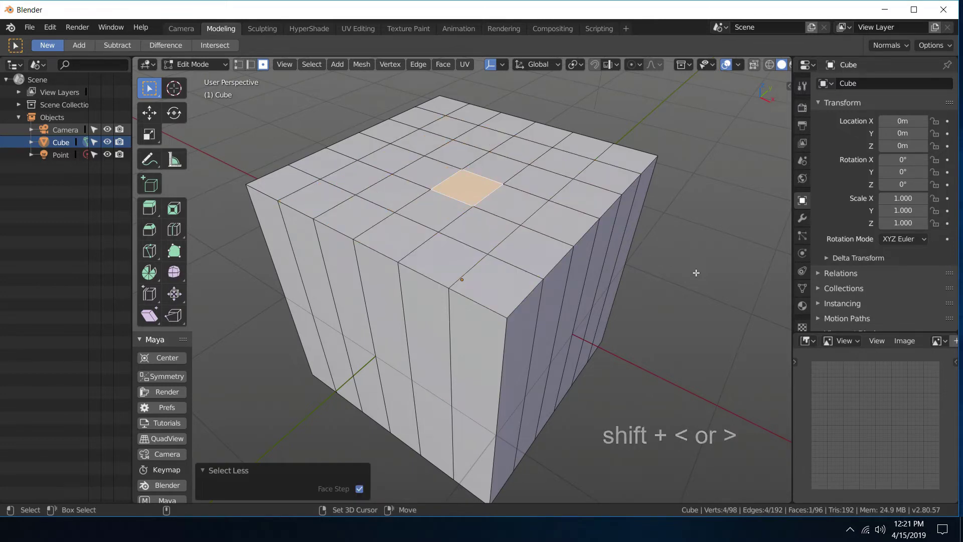
{"action": "key", "text": "shift+period"}
{"action": "key", "text": "shift+period"}
{"action": "key", "text": "shift+period"}
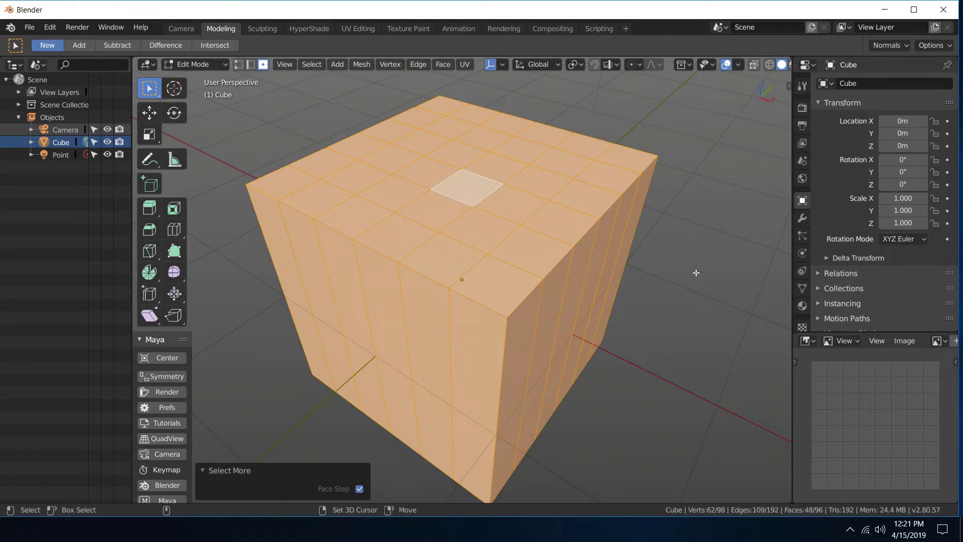
{"action": "key", "text": "shift+comma"}
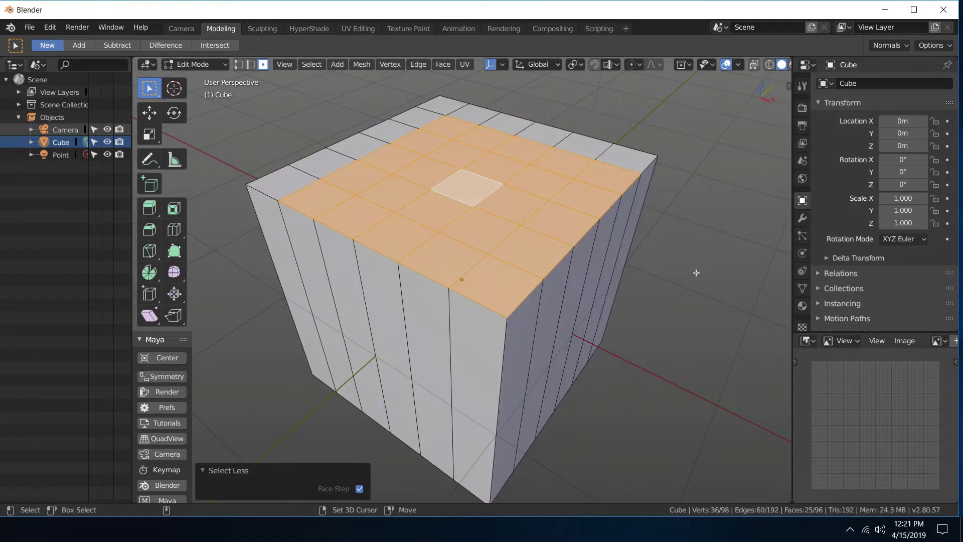
{"action": "key", "text": "shift+comma"}
{"action": "key", "text": "shift+comma"}
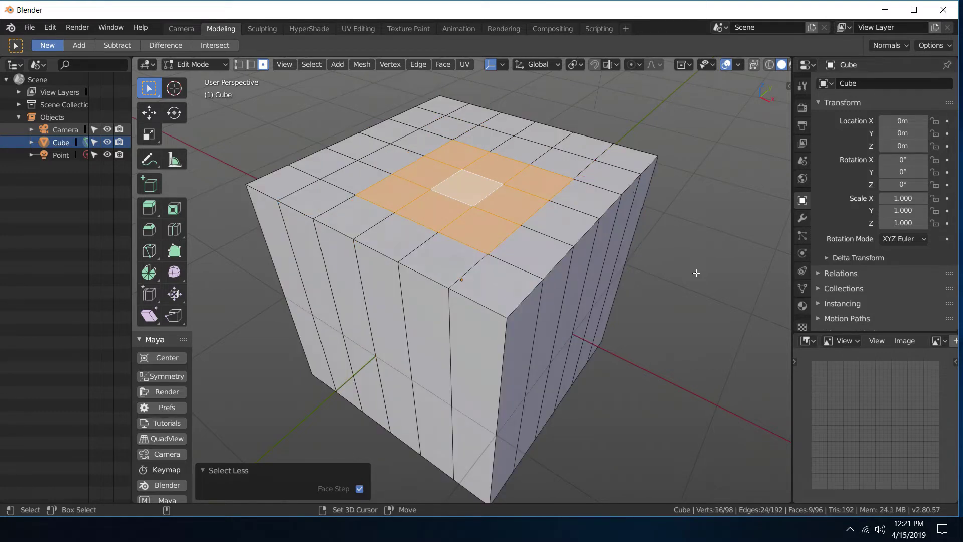
{"action": "key", "text": "shift+period"}
{"action": "key", "text": "shift+period"}
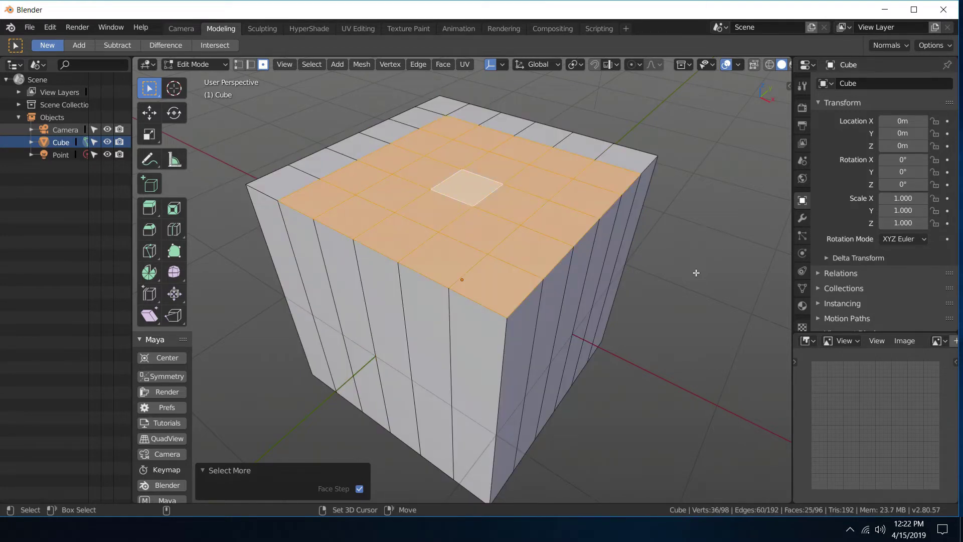
{"action": "key", "text": "shift+comma"}
{"action": "key", "text": "shift+comma"}
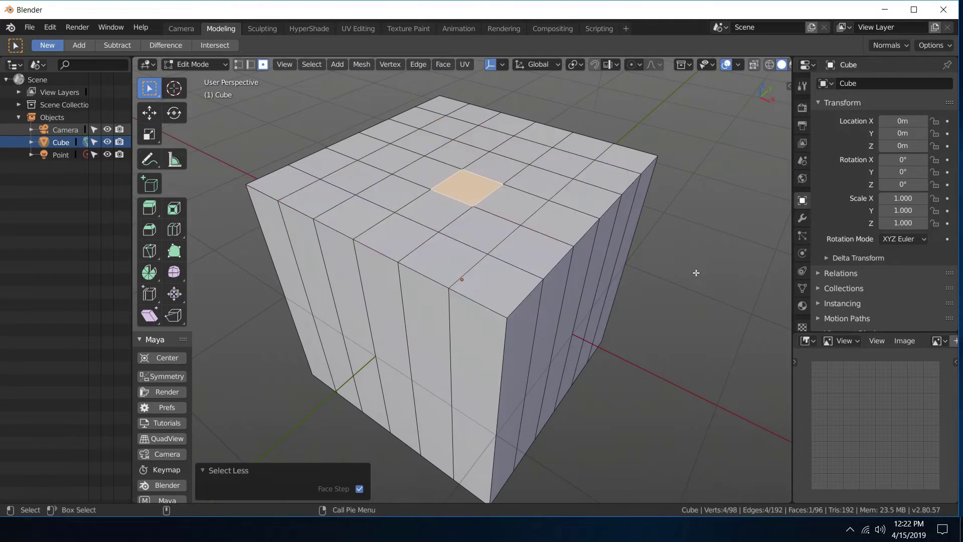
- Select another face toward the back of the cube's top and return to Object Mode
{"action": "left_click", "coordinate": [501, 146]}
{"action": "key", "text": "ctrl+Tab"}
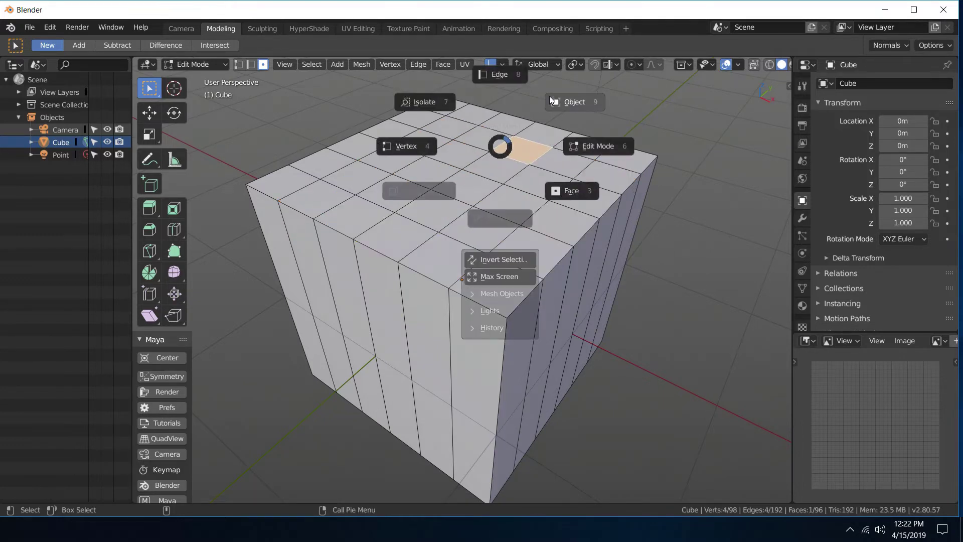
{"action": "left_click", "coordinate": [604, 109]}
- Open the Interface section of the preferences and expand its Menus settings
{"action": "scroll", "coordinate": [603, 109], "scroll_direction": "down", "scroll_amount": 5}
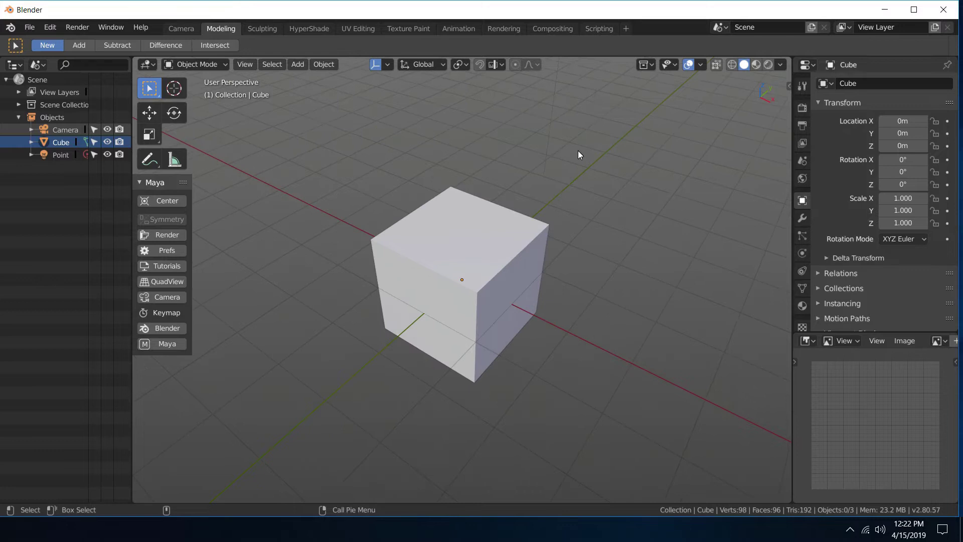
{"action": "mouse_move", "coordinate": [578, 150]}
{"action": "middle_mouse_down"}
{"action": "mouse_move", "coordinate": [587, 107]}
{"action": "mouse_move", "coordinate": [571, 161]}
{"action": "middle_mouse_up"}
{"action": "scroll", "coordinate": [572, 168], "scroll_direction": "up", "scroll_amount": 4}
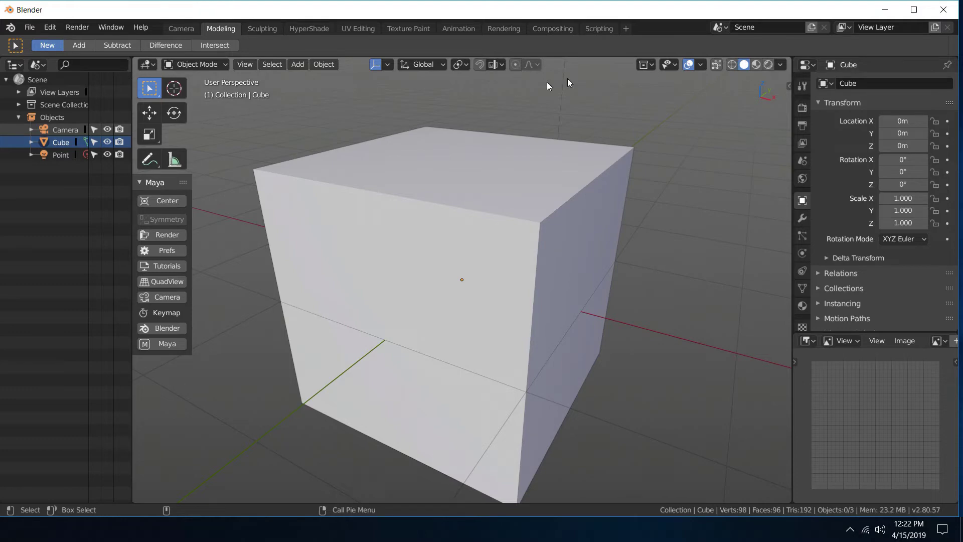
{"action": "left_click", "coordinate": [176, 252]}
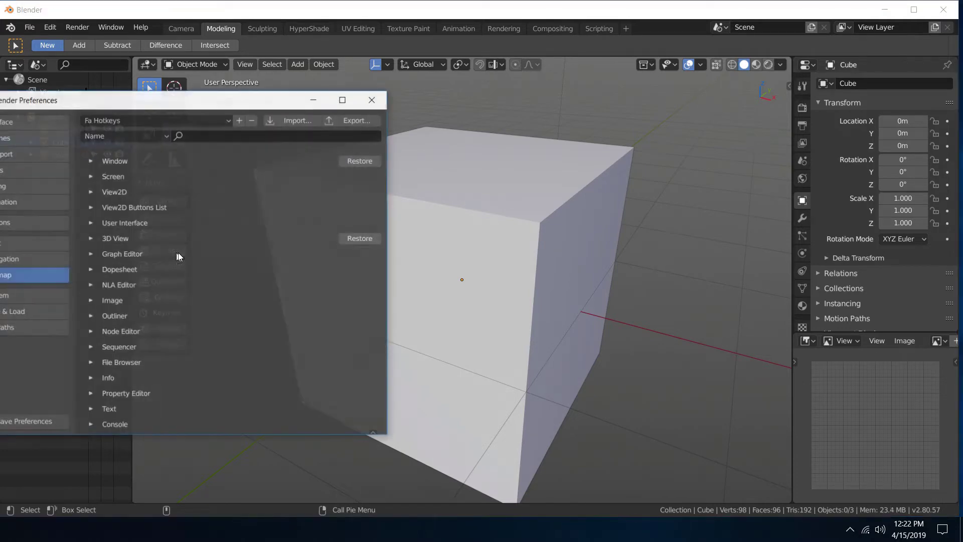
{"action": "left_click_drag", "start_coordinate": [171, 101], "coordinate": [473, 97]}
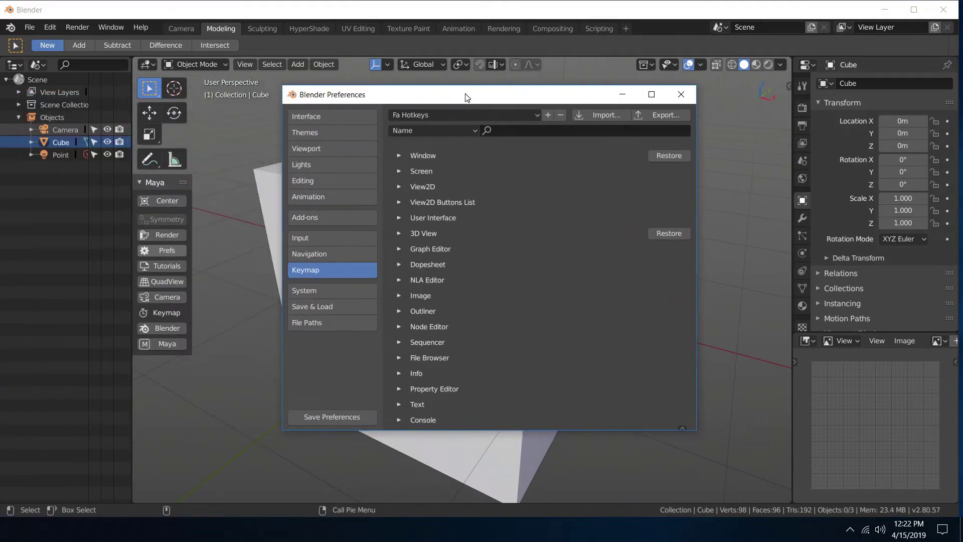
{"action": "left_click", "coordinate": [332, 115]}
{"action": "left_click", "coordinate": [391, 380]}
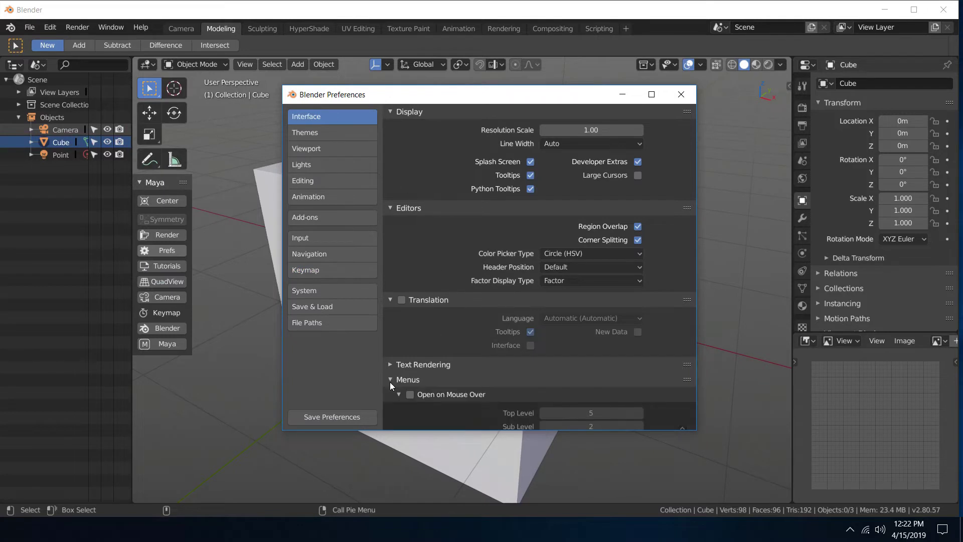
- Try the Open on Mouse Over menu option on the viewport's header menus and switch it off again
{"action": "scroll", "coordinate": [451, 323], "scroll_direction": "down", "scroll_amount": 5}
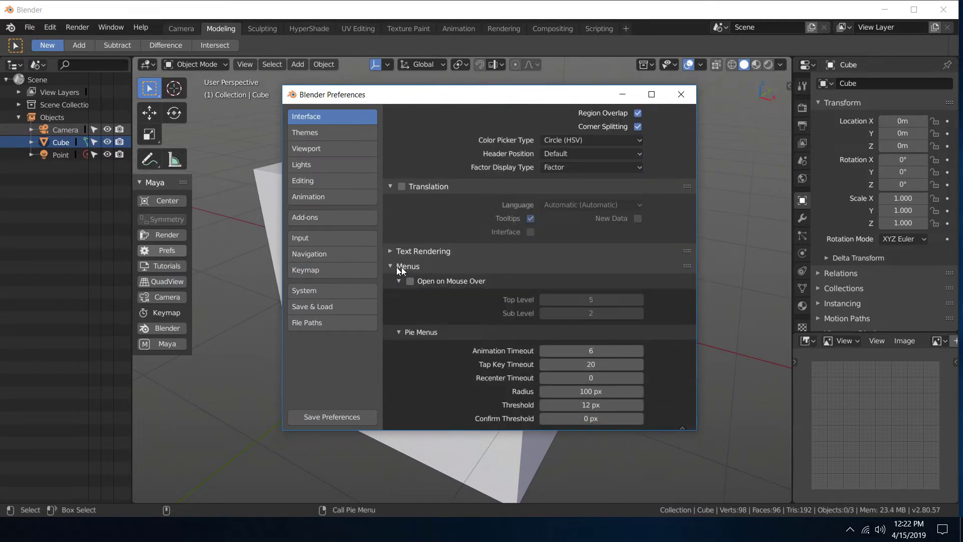
{"action": "left_click", "coordinate": [411, 281]}
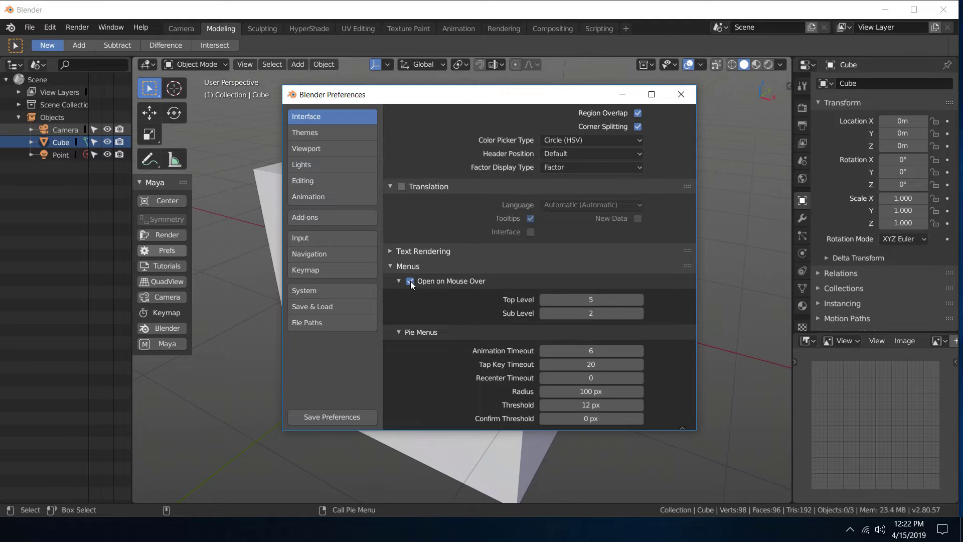
{"action": "left_click", "coordinate": [779, 66]}
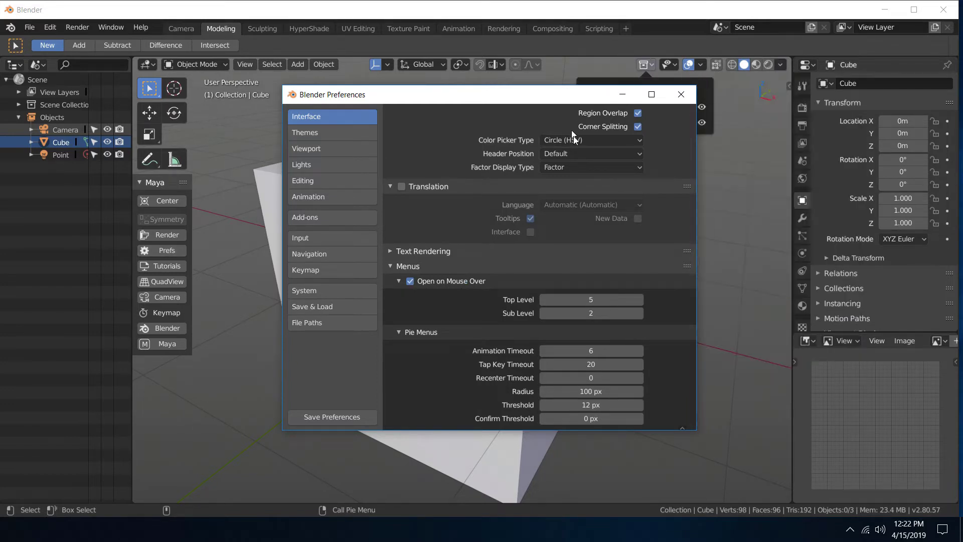
{"action": "left_click", "coordinate": [409, 282]}
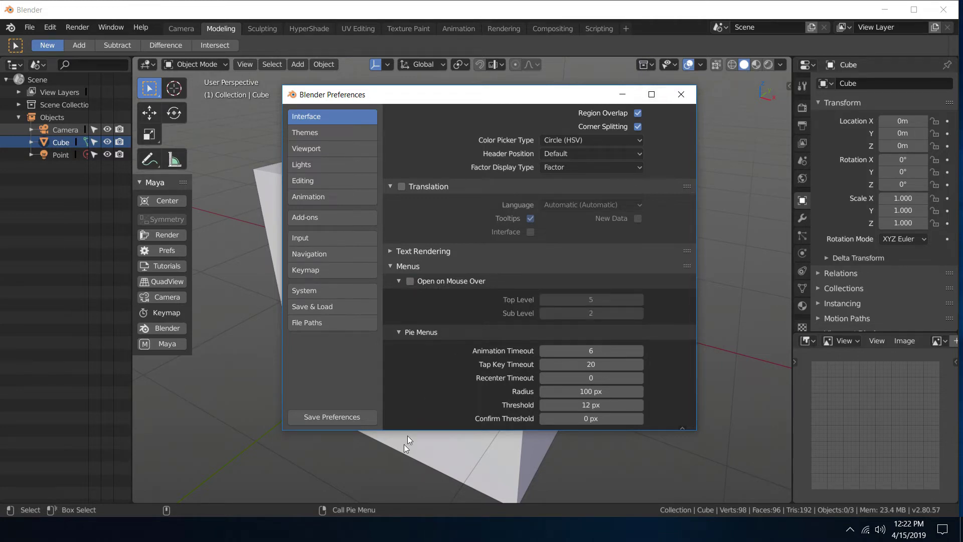
- Save the preferences and close the preferences window
{"action": "left_click", "coordinate": [327, 417]}
{"action": "left_click", "coordinate": [678, 99]}
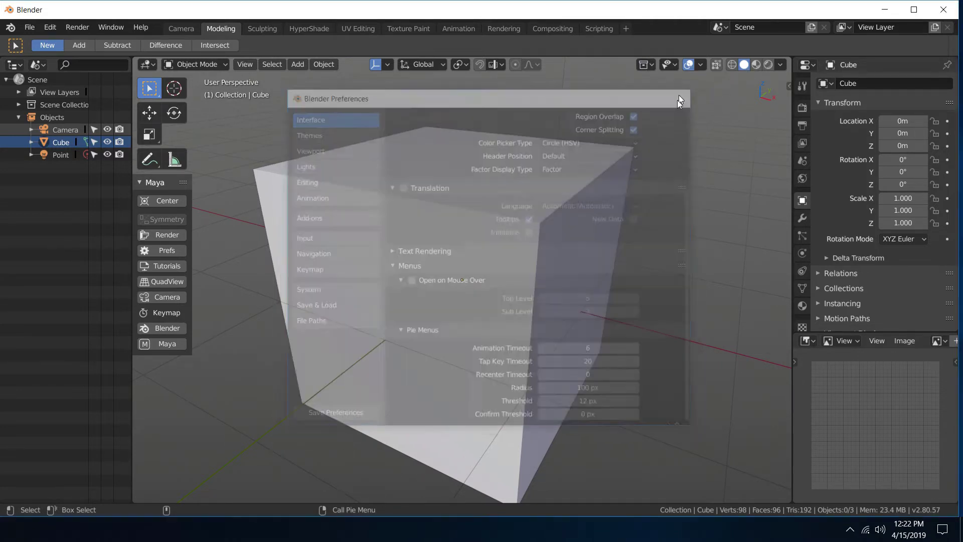
- Show the cube's material properties and look through its Surface settings
{"action": "left_click", "coordinate": [797, 308]}
{"action": "scroll", "coordinate": [849, 266], "scroll_direction": "down", "scroll_amount": 5}
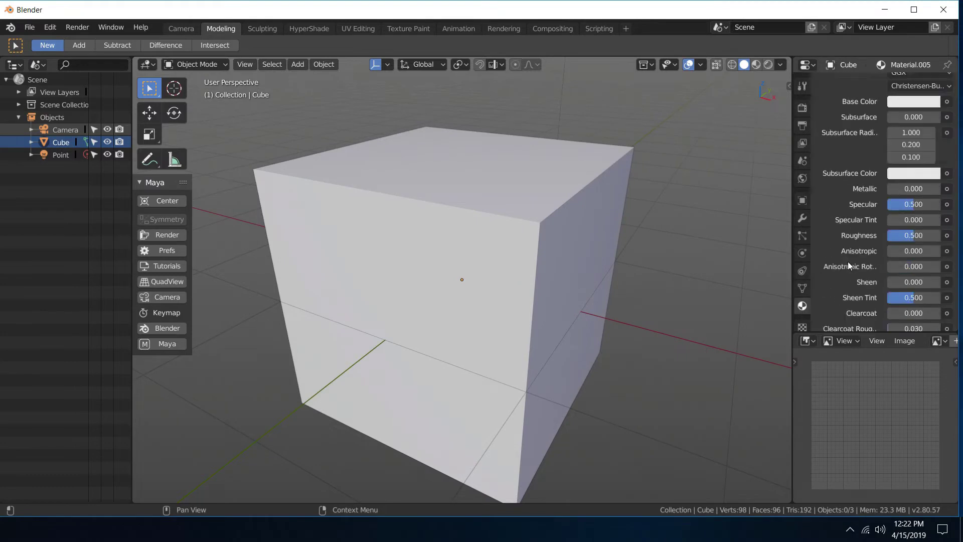
{"action": "scroll", "coordinate": [849, 266], "scroll_direction": "down", "scroll_amount": 4}
{"action": "scroll", "coordinate": [848, 261], "scroll_direction": "up", "scroll_amount": 4}
{"action": "scroll", "coordinate": [857, 161], "scroll_direction": "up", "scroll_amount": 4}
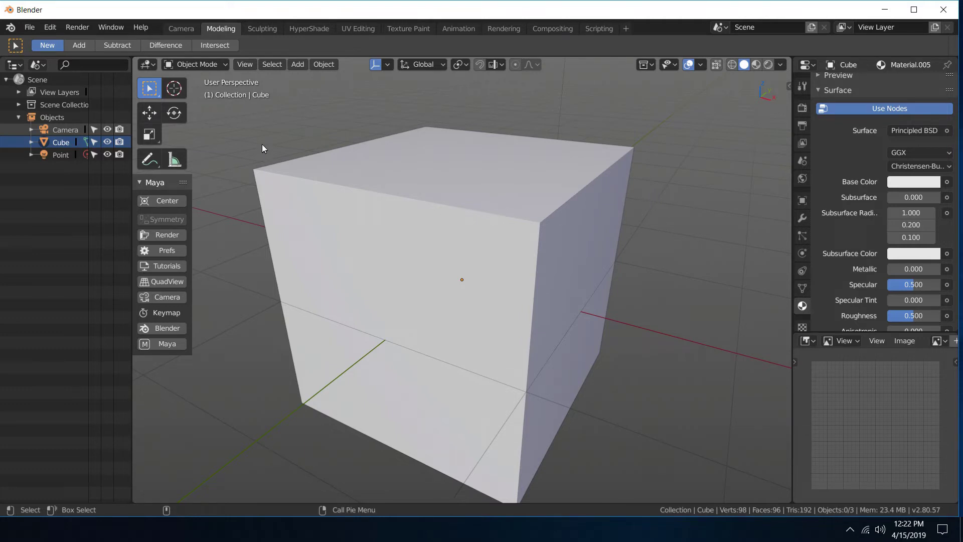
- Select the cube and switch it from Object Mode to face selection through the marking menu
{"action": "left_click", "coordinate": [422, 156]}
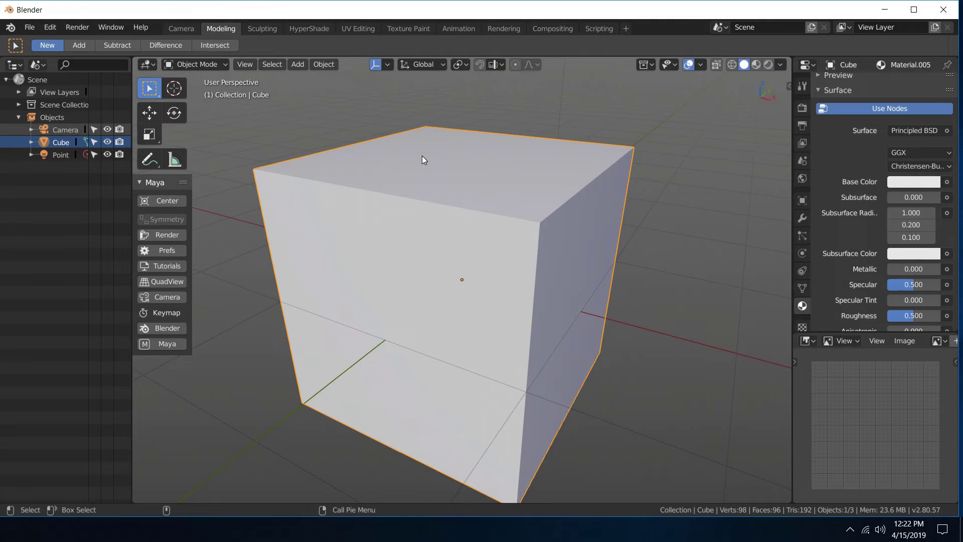
{"action": "scroll", "coordinate": [422, 156], "scroll_direction": "down", "scroll_amount": 6}
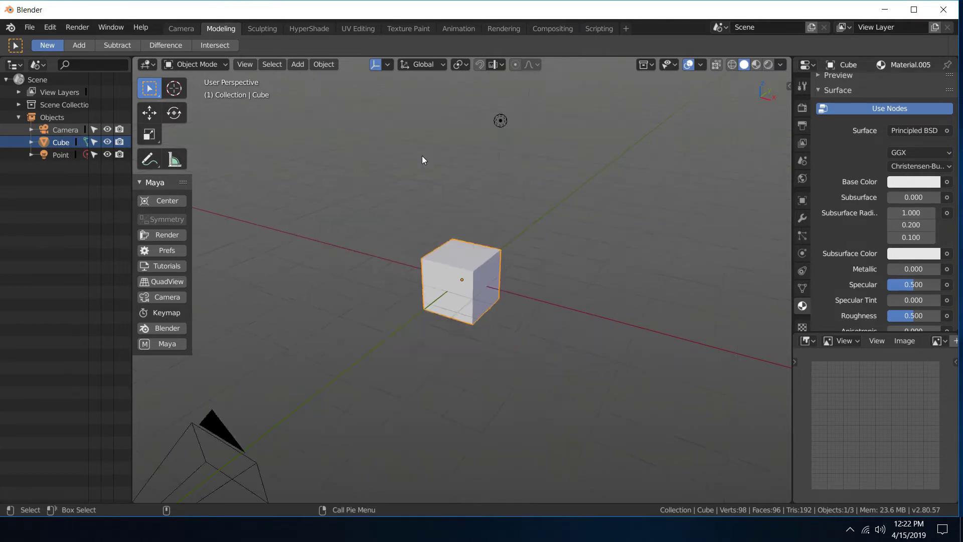
{"action": "scroll", "coordinate": [423, 156], "scroll_direction": "up", "scroll_amount": 3}
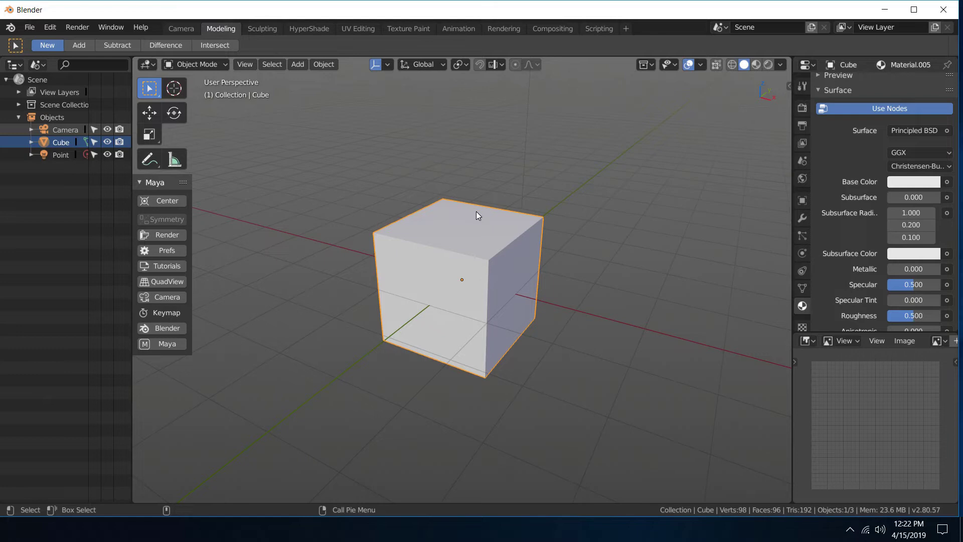
{"action": "right_click_drag", "start_coordinate": [477, 212], "coordinate": [534, 254]}
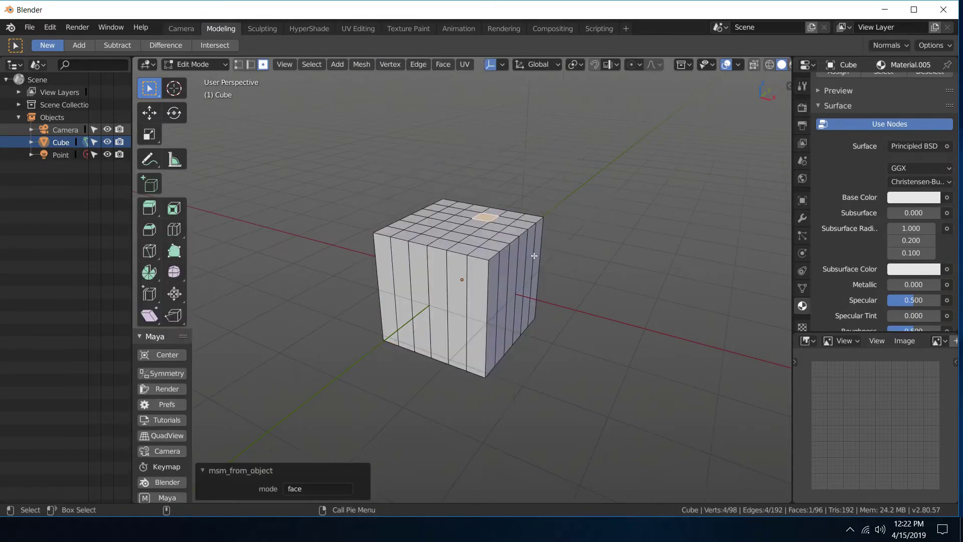
- Select a single face near the middle of the cube's top and delete it with the Faces option
{"action": "scroll", "coordinate": [534, 253], "scroll_direction": "up", "scroll_amount": 4}
{"action": "left_click", "coordinate": [485, 166]}
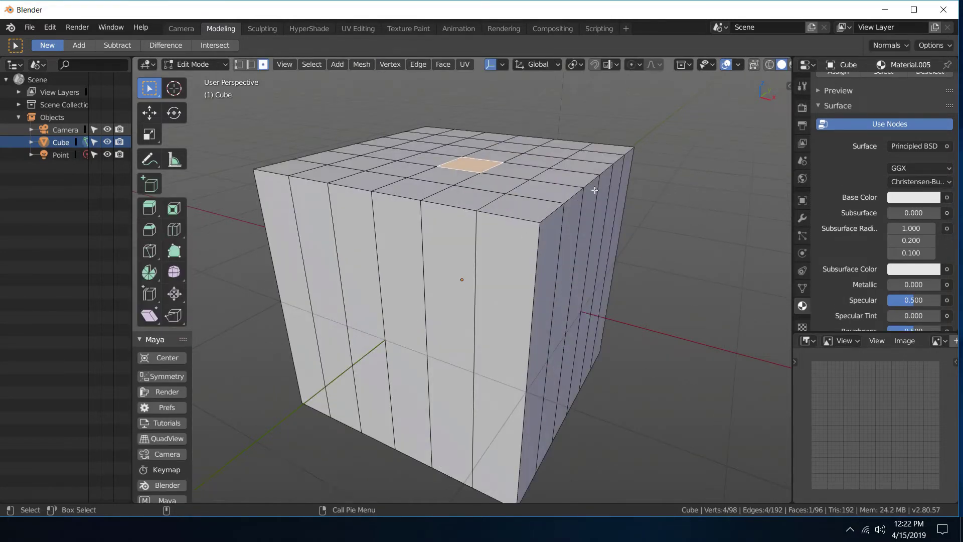
{"action": "scroll", "coordinate": [595, 191], "scroll_direction": "down", "scroll_amount": 4}
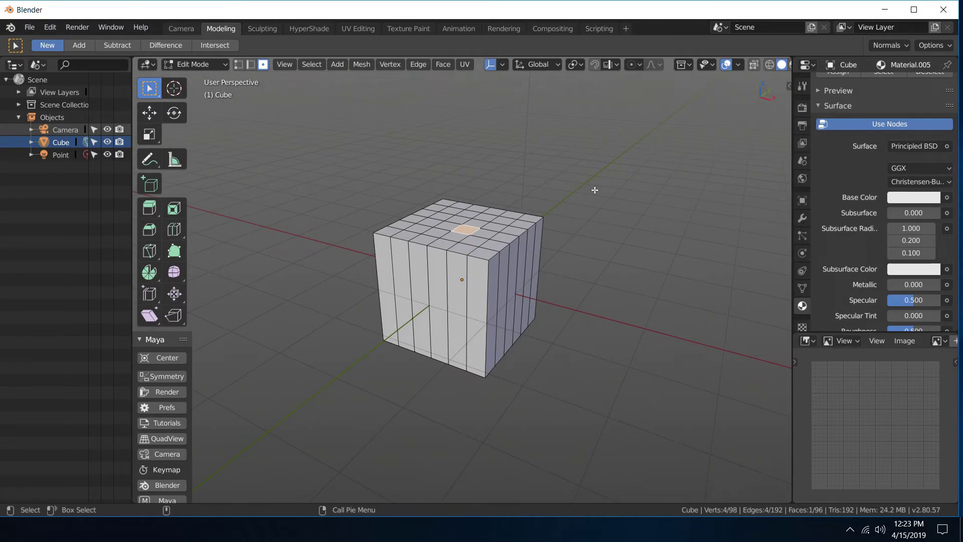
{"action": "key", "text": "x"}
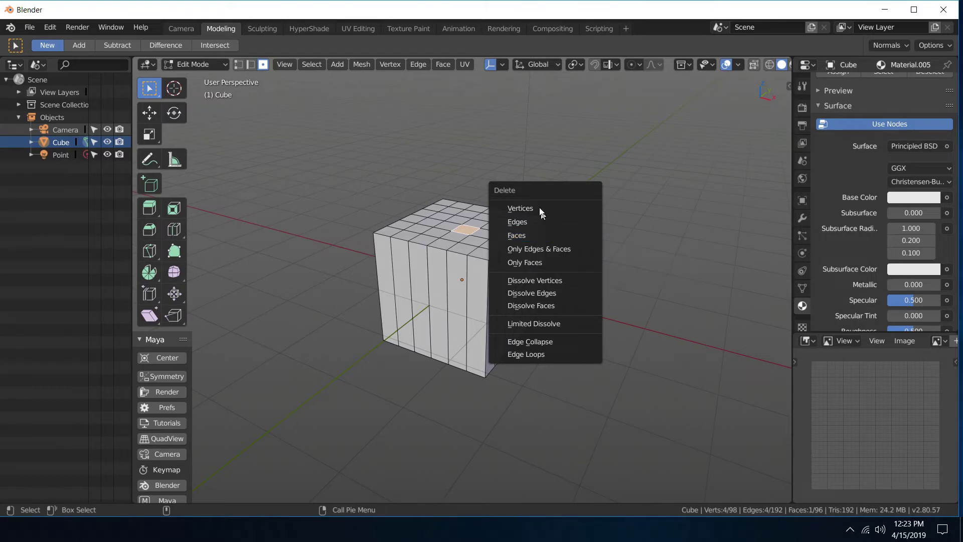
{"action": "left_click", "coordinate": [522, 239]}
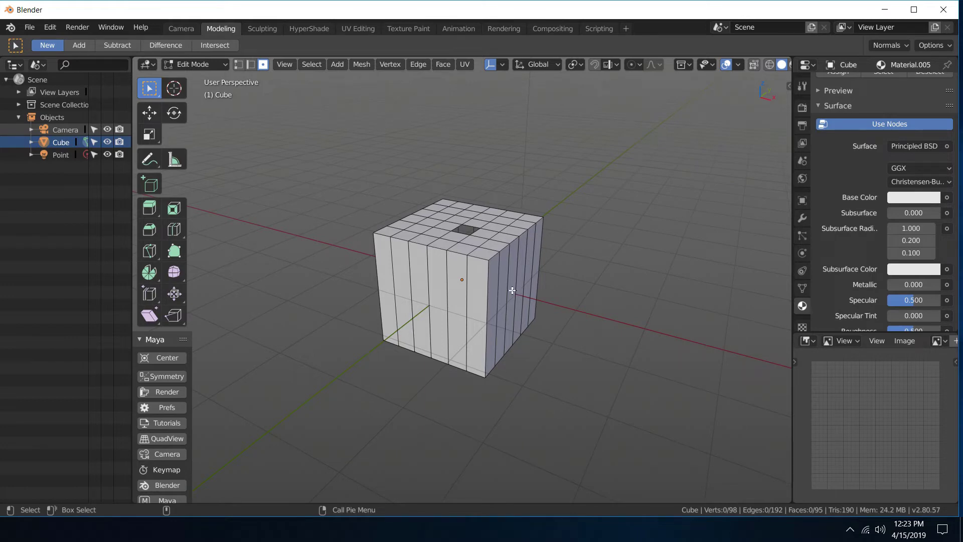
- Add five evenly spaced horizontal loop cuts around the cube's sides without sliding them
{"action": "key", "text": "ctrl+r"}
{"action": "scroll", "coordinate": [511, 290], "scroll_direction": "up", "scroll_amount": 4}
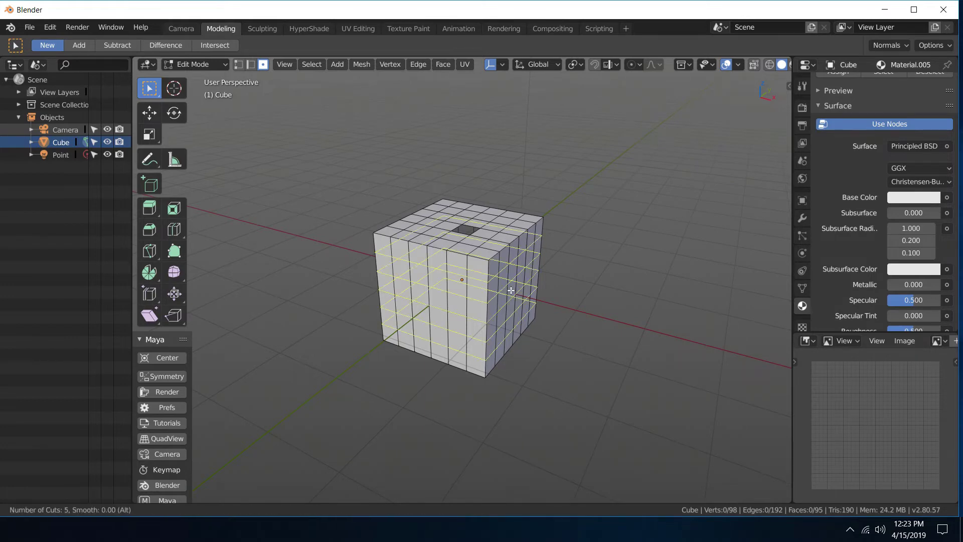
{"action": "left_click", "coordinate": [511, 290]}
{"action": "right_click", "coordinate": [523, 285]}
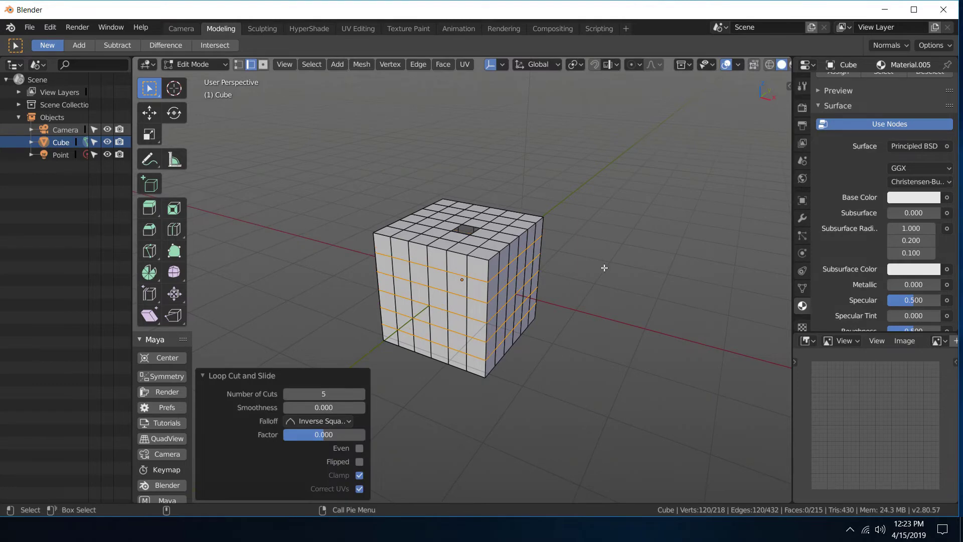
- In face mode, delete two adjacent faces near the middle of the side crossed by the red axis
{"action": "middle_click_drag", "start_coordinate": [605, 268], "coordinate": [537, 275]}
{"action": "right_click", "coordinate": [509, 290]}
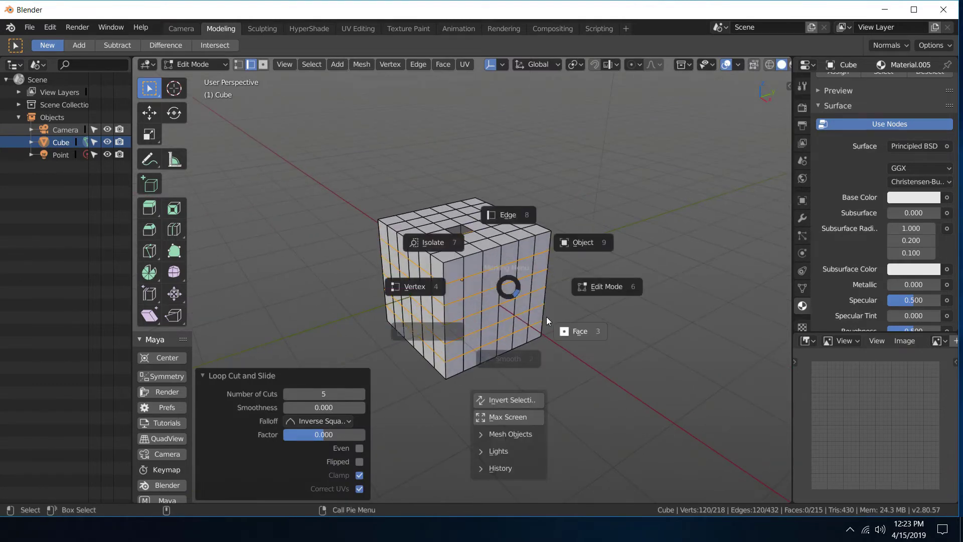
{"action": "left_click", "coordinate": [546, 317]}
{"action": "left_click", "coordinate": [490, 300]}
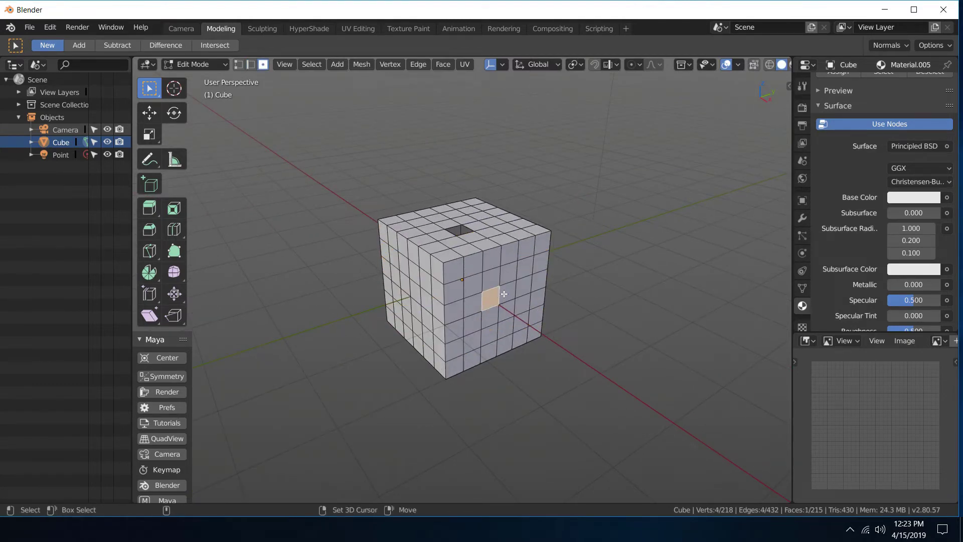
{"action": "left_click", "coordinate": [507, 284], "text": "shift"}
{"action": "key", "text": "x"}
{"action": "left_click", "coordinate": [465, 286]}
- Delete four neighbouring faces in one middle row on the side crossed by the green axis, two at a time
{"action": "scroll", "coordinate": [555, 310], "scroll_direction": "up", "scroll_amount": 3}
{"action": "middle_click_drag", "start_coordinate": [555, 308], "coordinate": [497, 285]}
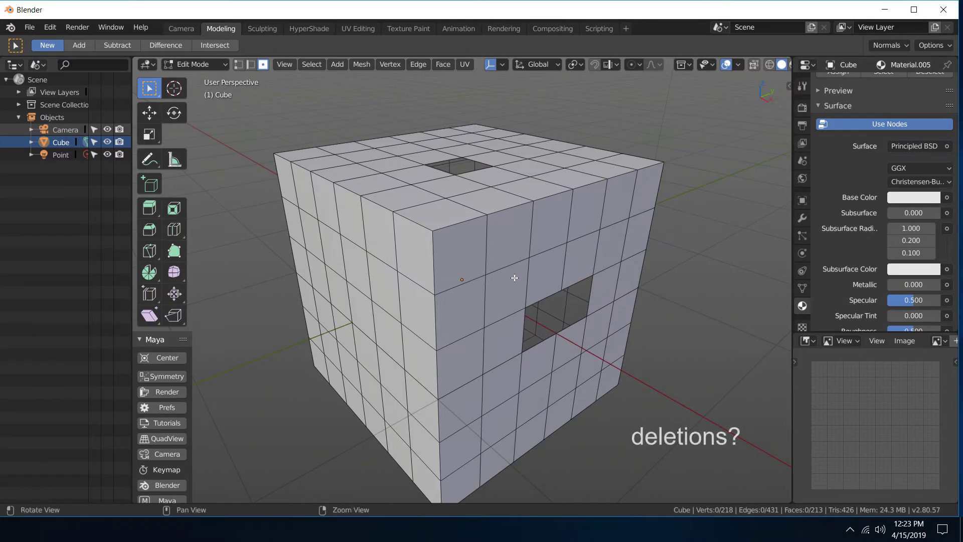
{"action": "middle_click_drag", "start_coordinate": [496, 292], "coordinate": [504, 285]}
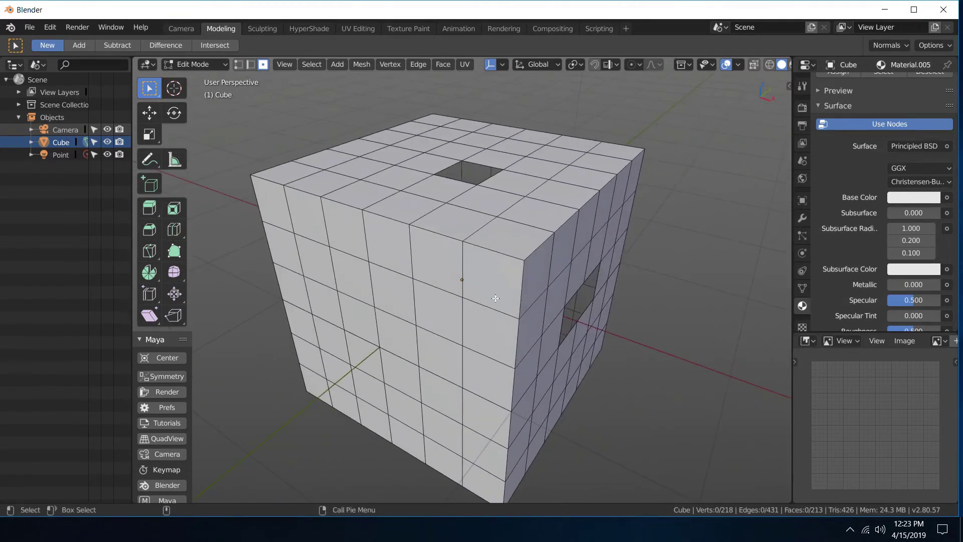
{"action": "left_click", "coordinate": [422, 347]}
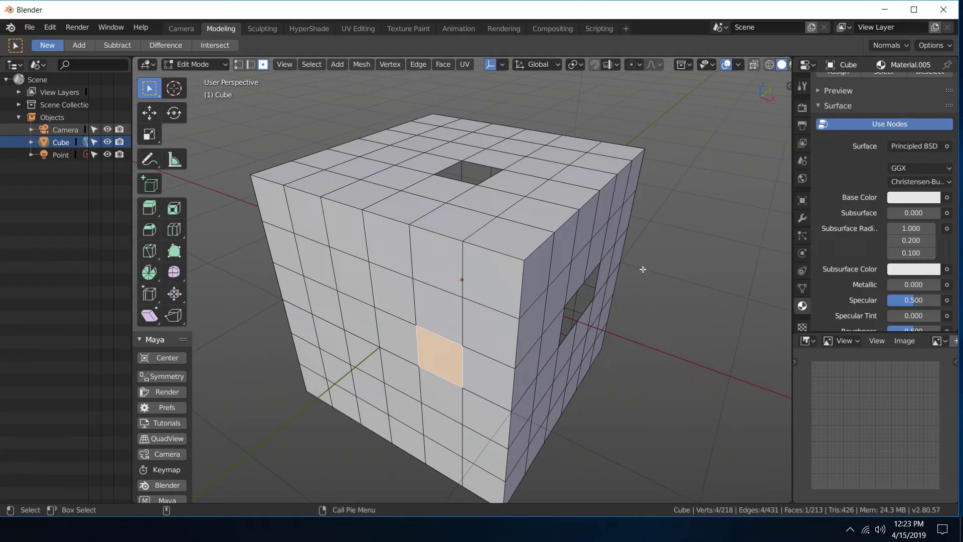
{"action": "left_click", "coordinate": [397, 335], "text": "shift"}
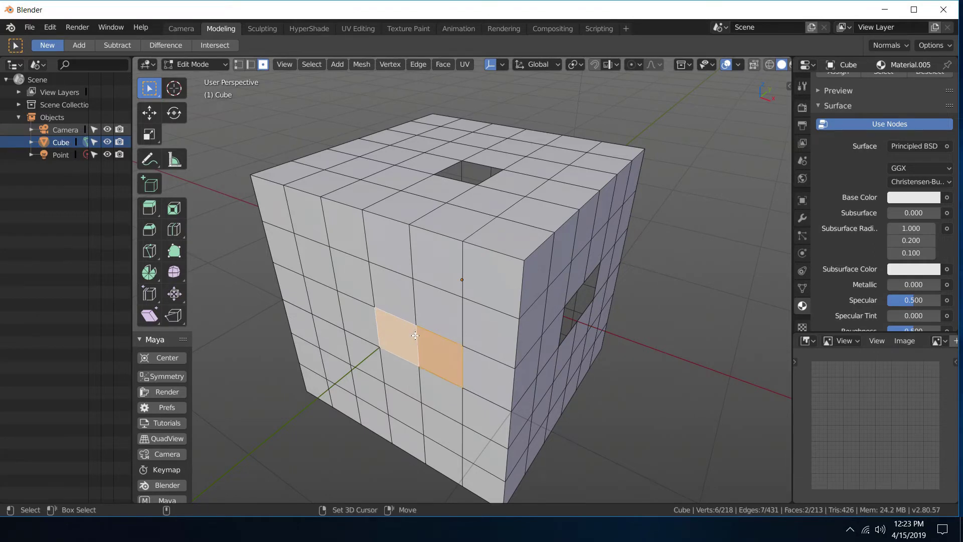
{"action": "key", "text": "Delete"}
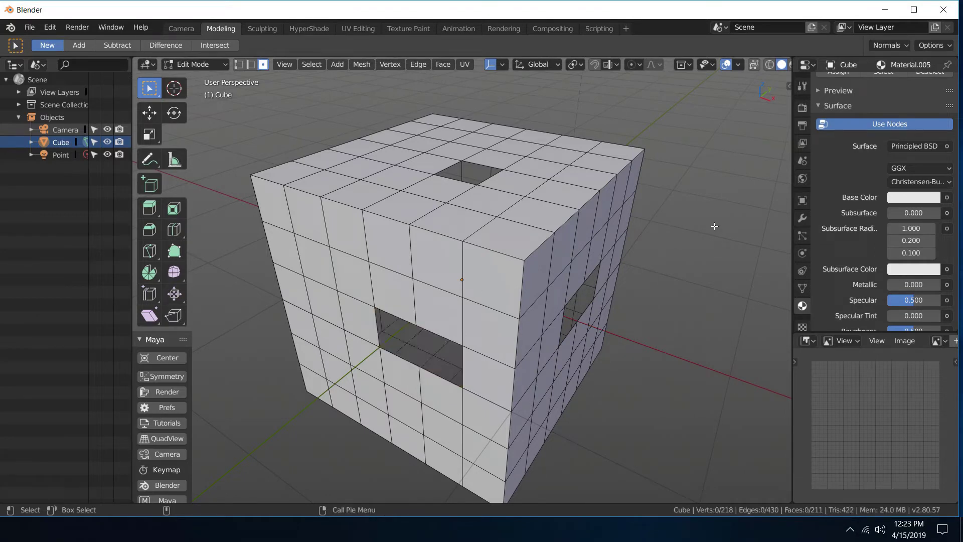
{"action": "left_click", "coordinate": [353, 321]}
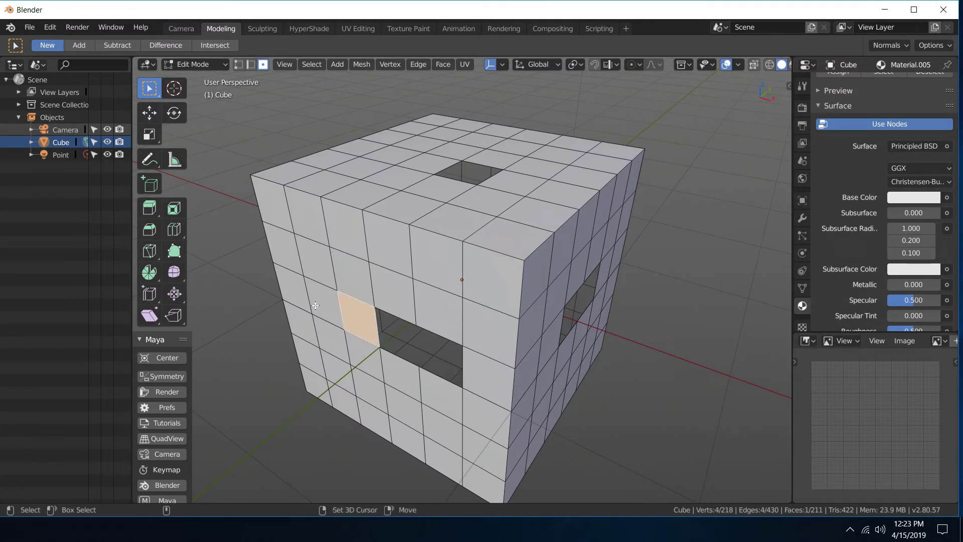
{"action": "key", "text": "x"}
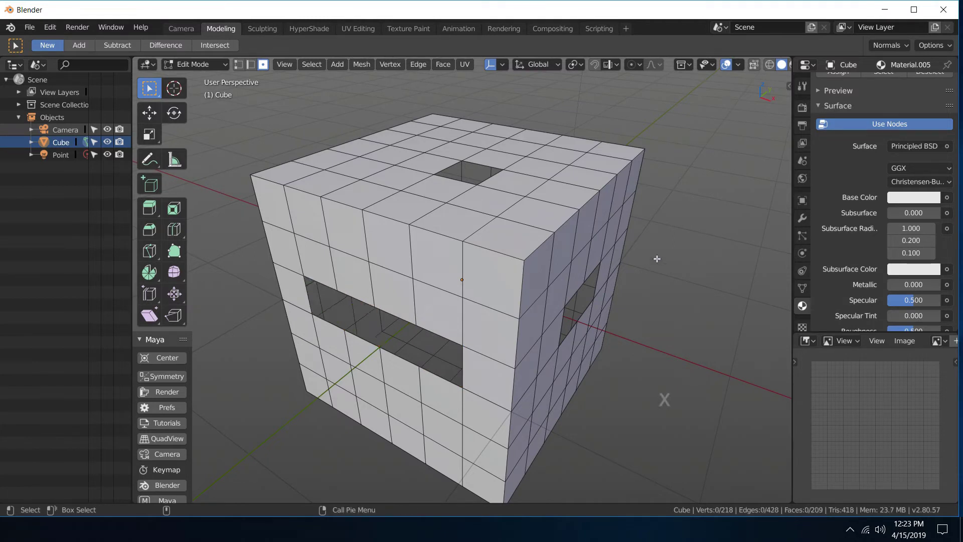
- Switch to vertex mode and delete a vertex on the cube's upper edge above the four-face opening
{"action": "left_click", "coordinate": [391, 285]}
{"action": "right_click_drag", "start_coordinate": [390, 285], "coordinate": [338, 263]}
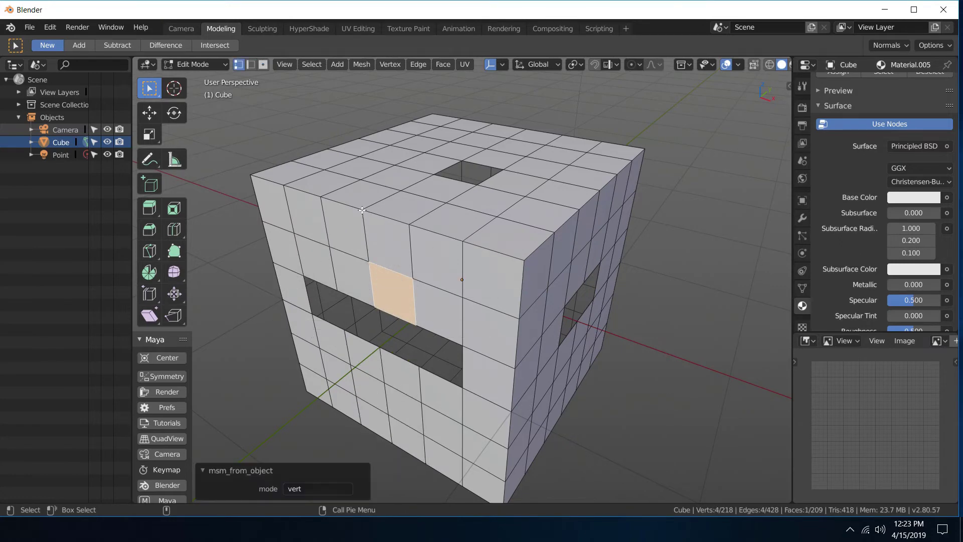
{"action": "left_click", "coordinate": [385, 215]}
{"action": "key", "text": "Delete"}
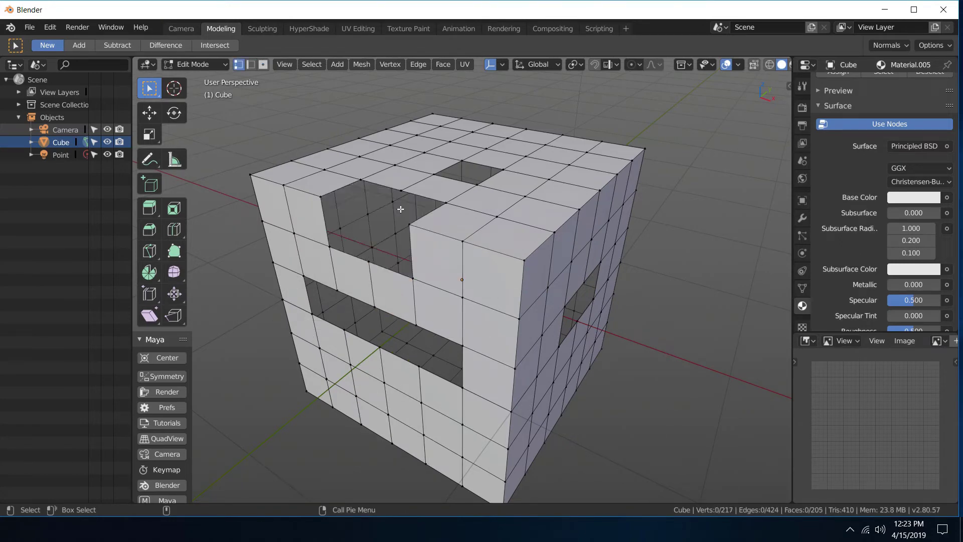
- Switch to edge mode and delete an edge on the cube's top, just behind the single-face hole
{"action": "middle_click_drag", "start_coordinate": [414, 220], "coordinate": [409, 224]}
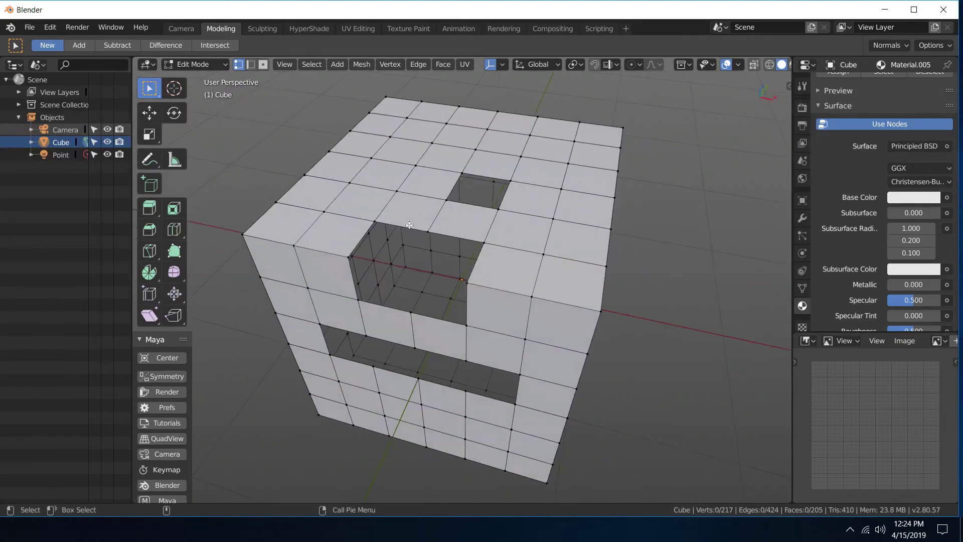
{"action": "right_click_drag", "start_coordinate": [409, 225], "coordinate": [403, 162]}
{"action": "left_click", "coordinate": [403, 162]}
{"action": "left_click", "coordinate": [453, 145]}
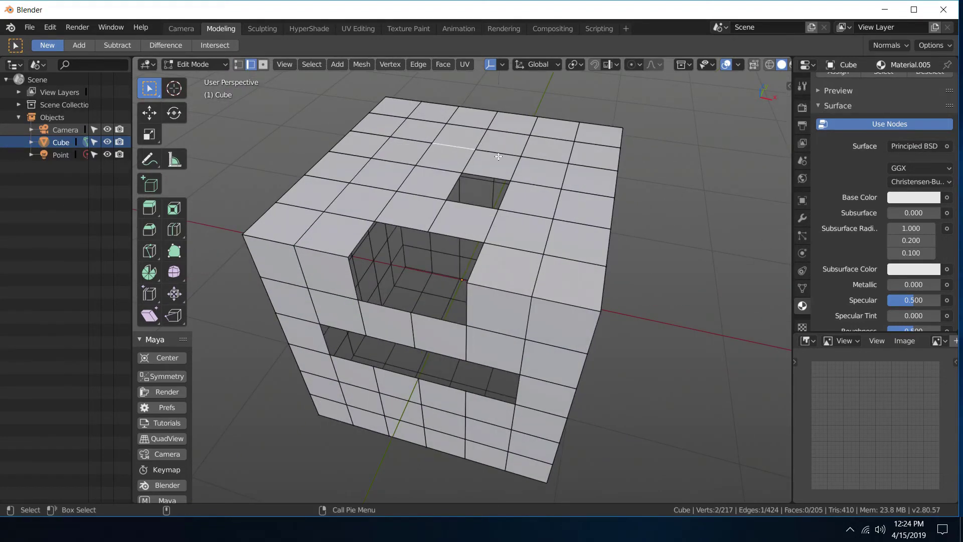
{"action": "key", "text": "Delete"}
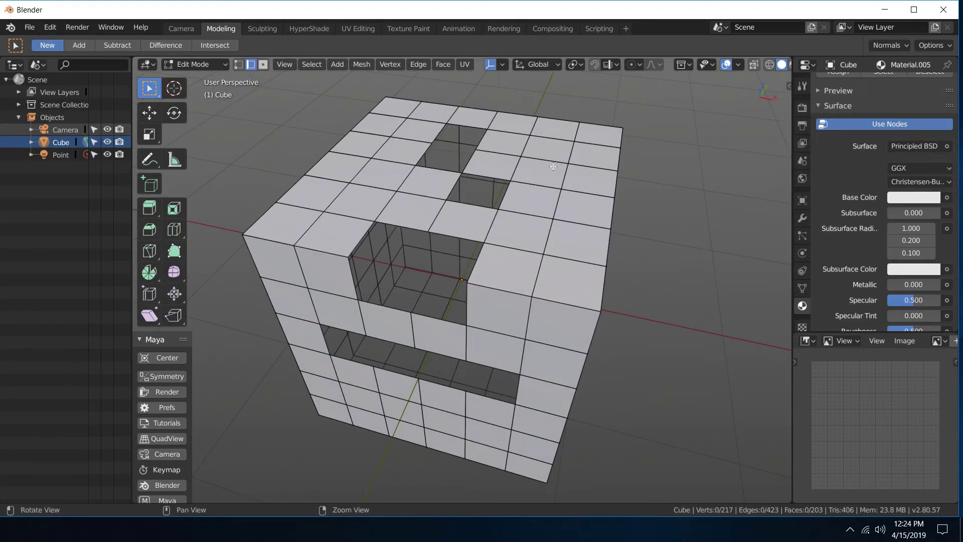
- Switch to face mode, select a face on the cube's top beside the openings, and bring up the Delete options
{"action": "middle_click_drag", "start_coordinate": [498, 157], "coordinate": [533, 166]}
{"action": "right_click_drag", "start_coordinate": [533, 166], "coordinate": [534, 170]}
{"action": "left_click", "coordinate": [597, 212]}
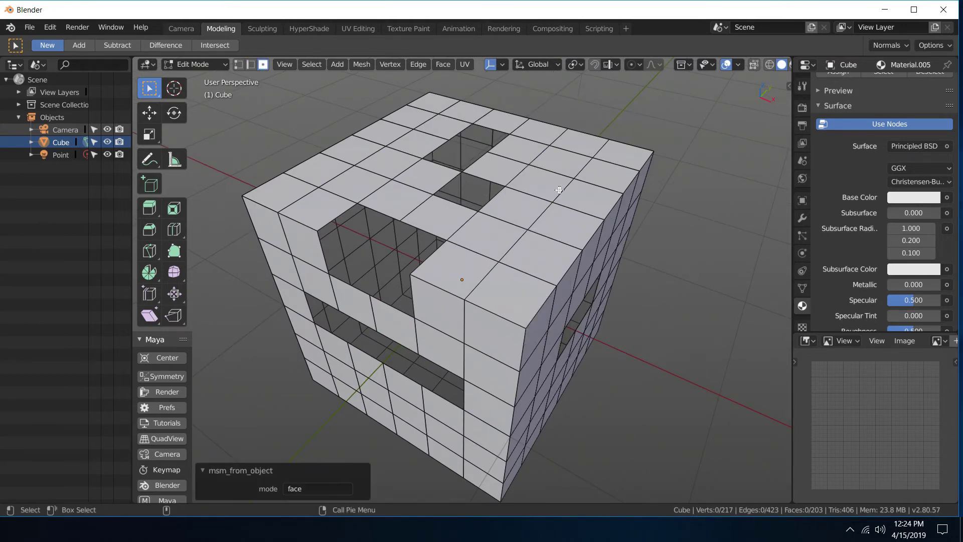
{"action": "left_click", "coordinate": [552, 187]}
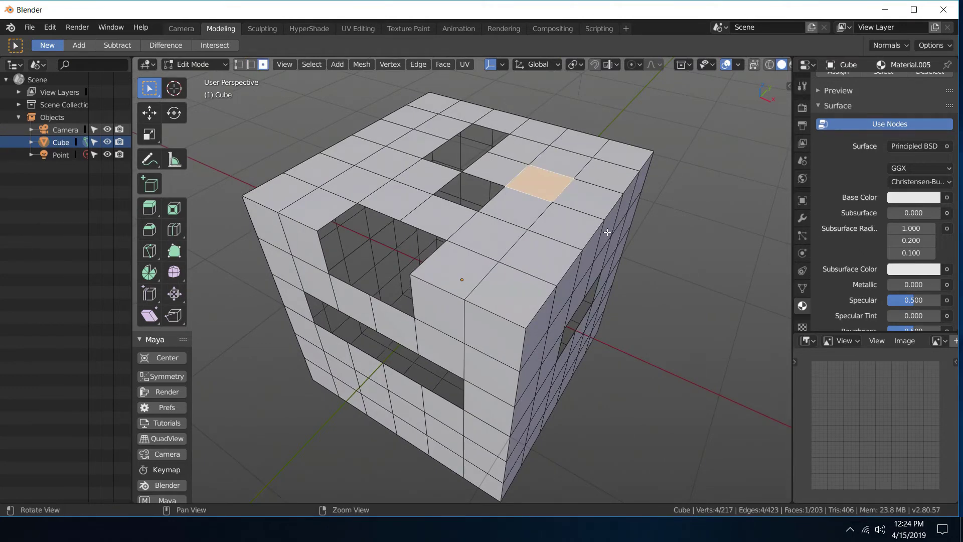
{"action": "mouse_move", "coordinate": [600, 235]}
{"action": "middle_mouse_down"}
{"action": "mouse_move", "coordinate": [577, 215]}
{"action": "mouse_move", "coordinate": [609, 221]}
{"action": "mouse_move", "coordinate": [613, 233]}
{"action": "middle_mouse_up"}
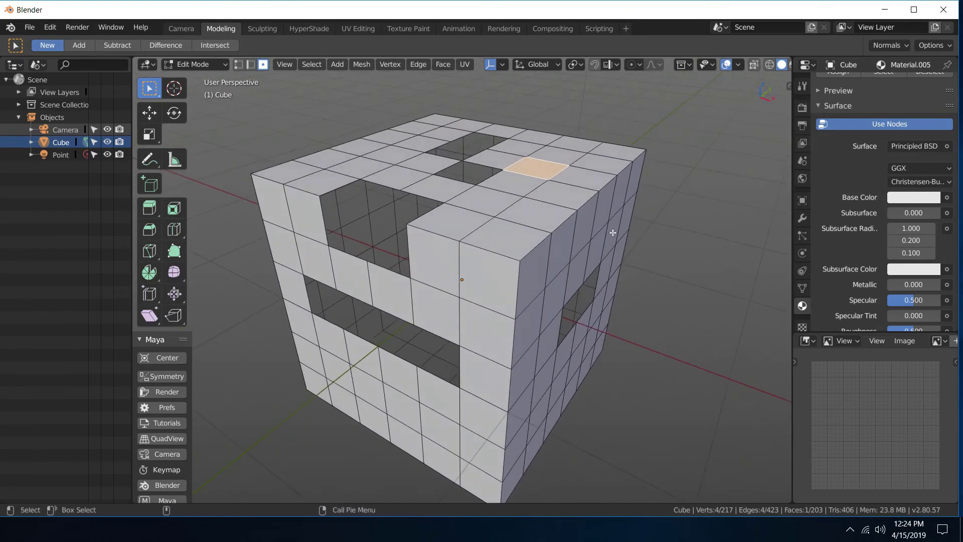
{"action": "key", "text": "Delete"}
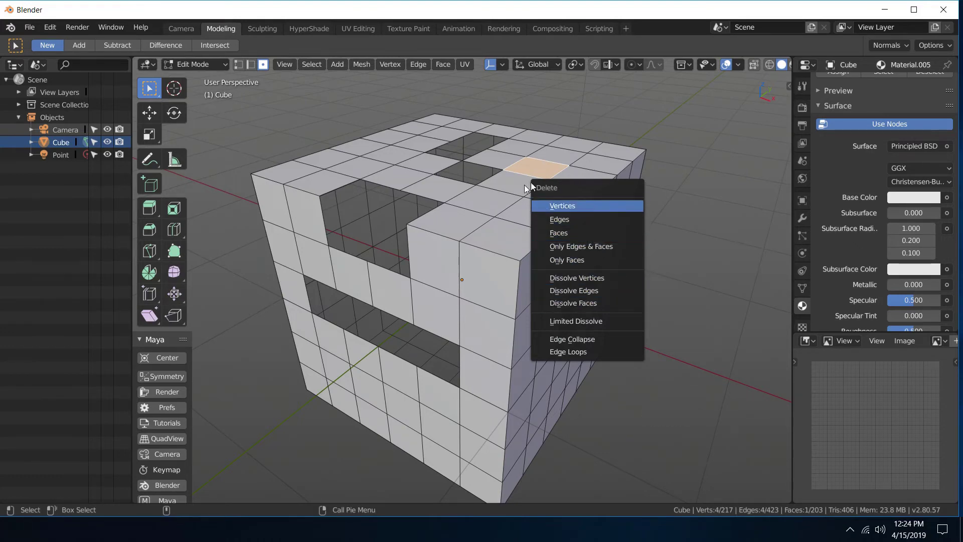
- In edge mode, try dissolving the edge loop that crosses the cube's top and runs down to the two-face side opening, and undo it
{"action": "right_click", "coordinate": [530, 213]}
{"action": "left_click", "coordinate": [532, 140]}
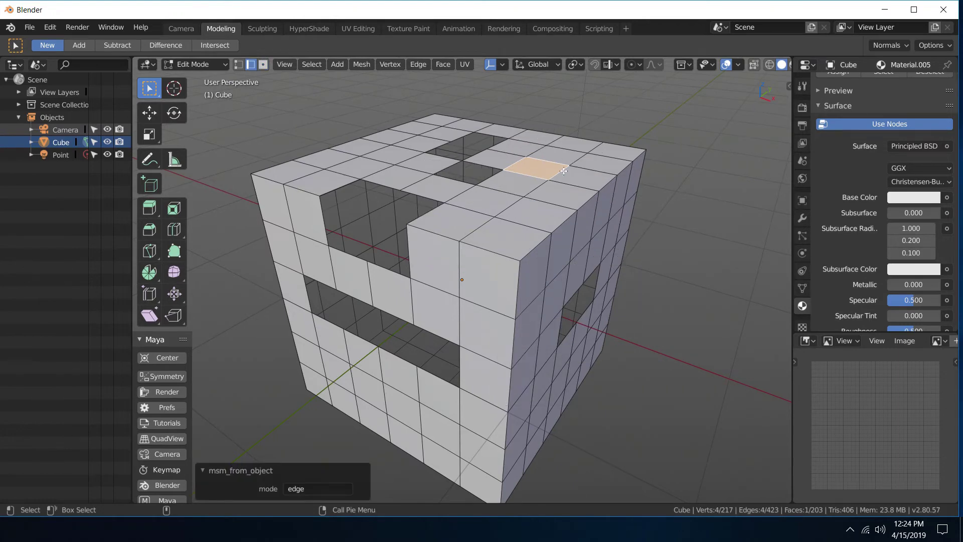
{"action": "left_click", "coordinate": [581, 168], "text": "alt"}
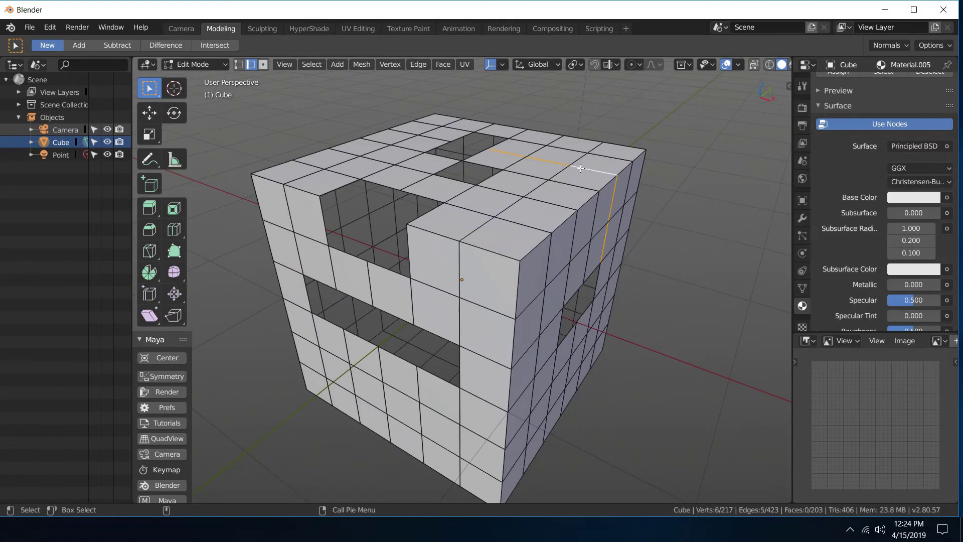
{"action": "middle_click_drag", "start_coordinate": [627, 207], "coordinate": [625, 196]}
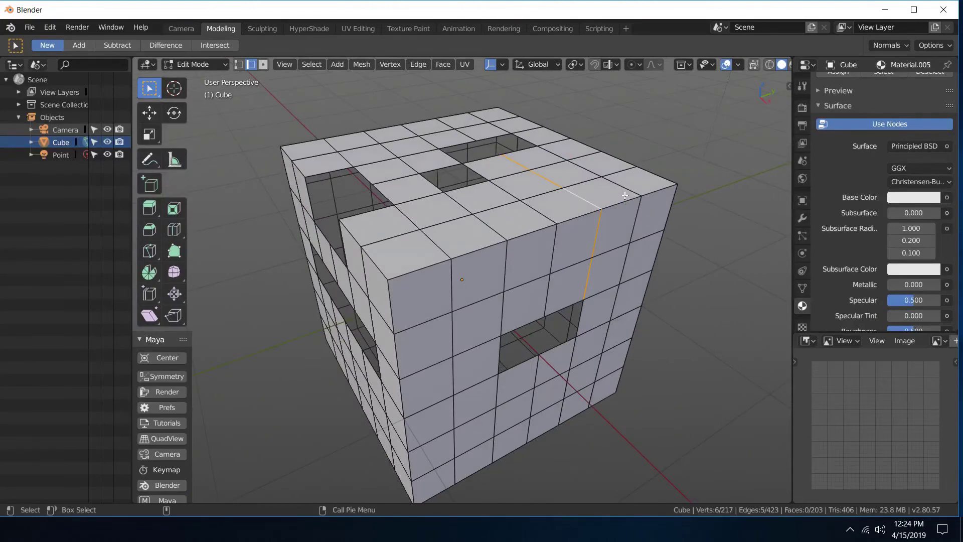
{"action": "key", "text": "ctrl+x"}
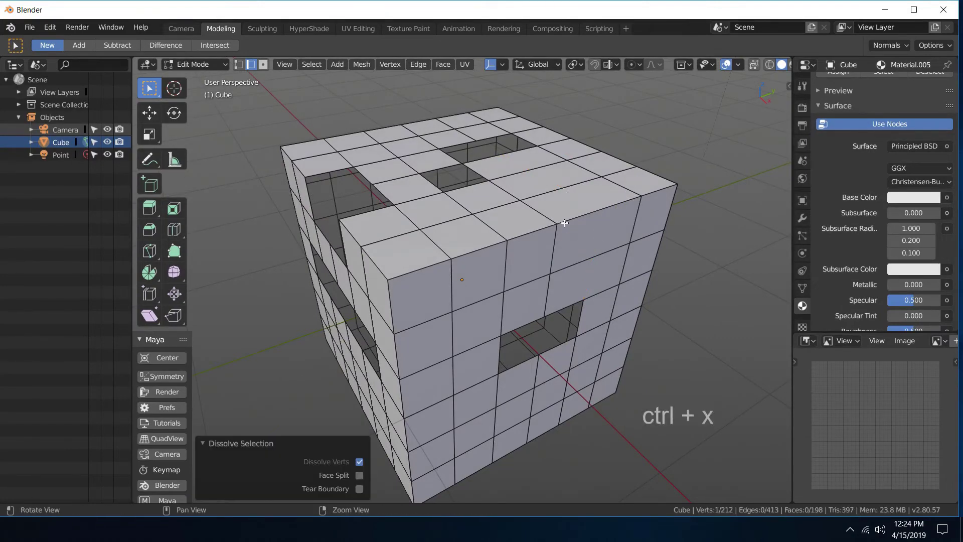
{"action": "middle_click_drag", "start_coordinate": [624, 195], "coordinate": [543, 217]}
{"action": "key", "text": "ctrl+z"}
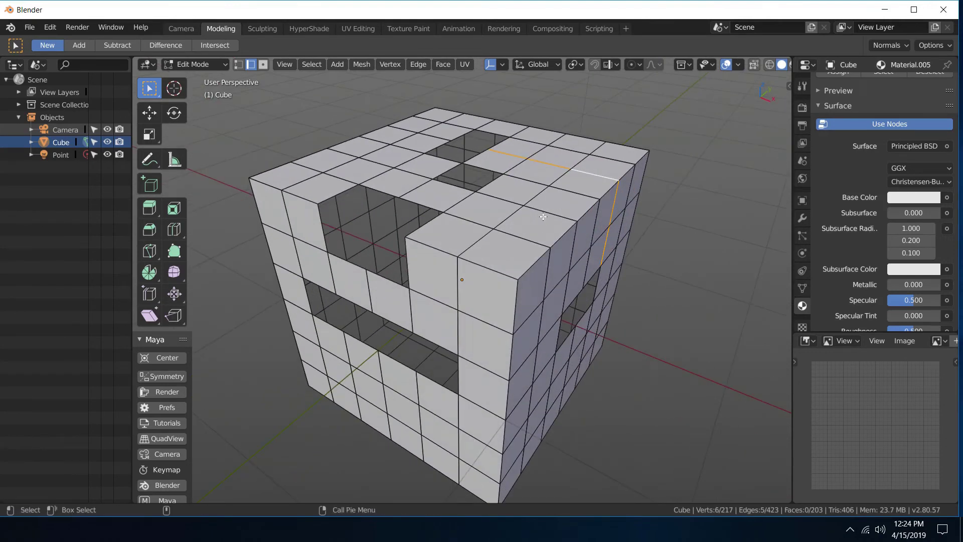
- In face mode, delete three faces on the cube's top near the two-face side opening: one outer face and an adjacent pair
{"action": "right_click_drag", "start_coordinate": [543, 216], "coordinate": [568, 235]}
{"action": "left_click", "coordinate": [546, 222]}
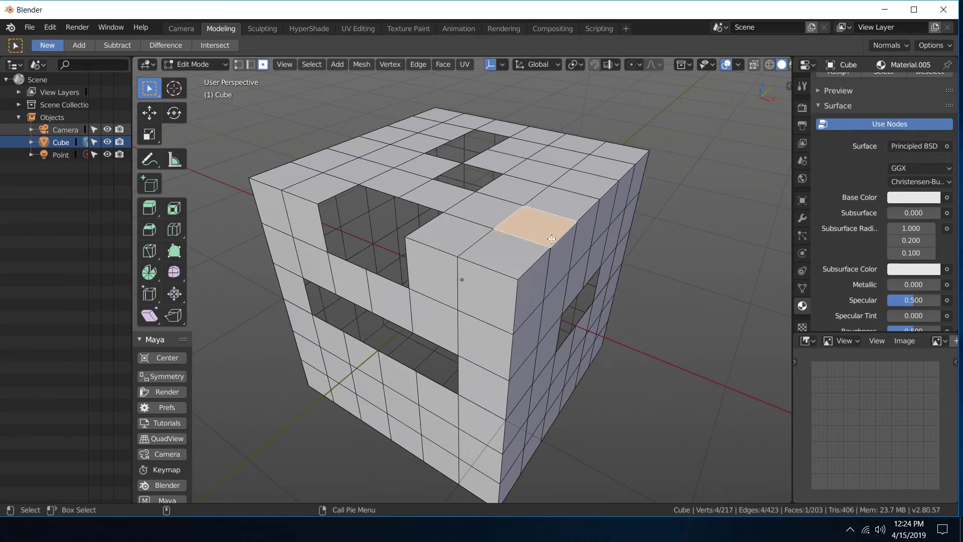
{"action": "mouse_move", "coordinate": [548, 204]}
{"action": "left_mouse_down", "text": "alt"}
{"action": "mouse_move", "coordinate": [516, 204]}
{"action": "mouse_move", "coordinate": [531, 205]}
{"action": "left_mouse_up", "text": "alt"}
{"action": "key", "text": "Delete"}
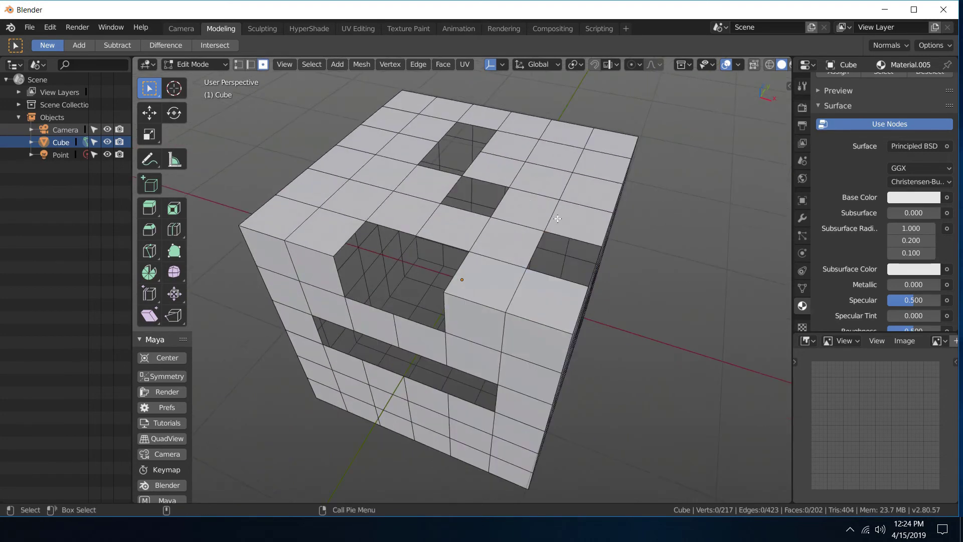
{"action": "left_click", "coordinate": [570, 200]}
{"action": "key", "text": "Delete"}
{"action": "left_click", "coordinate": [537, 176]}
{"action": "key", "text": "Delete"}
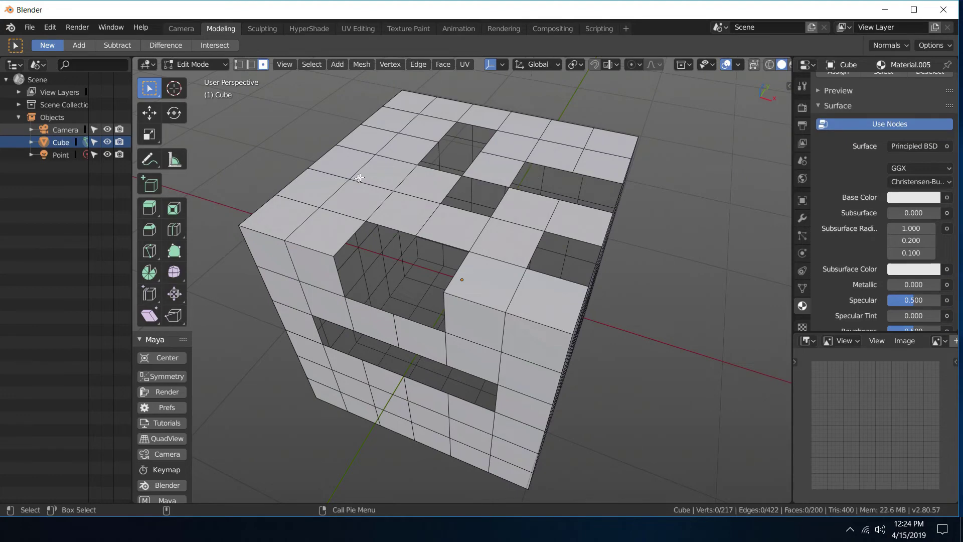
- Delete three faces on the opposite half of the cube's top: two adjacent ones and a single outer one further back
{"action": "left_click", "coordinate": [358, 182]}
{"action": "key", "text": "Delete"}
{"action": "left_click", "coordinate": [316, 184]}
{"action": "key", "text": "Delete"}
{"action": "left_click", "coordinate": [367, 139]}
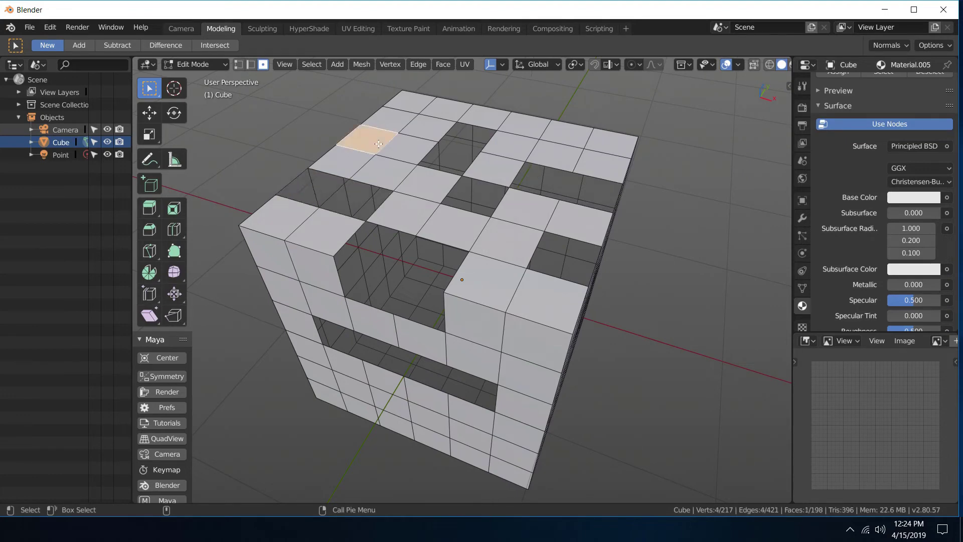
{"action": "key", "text": "Delete"}
{"action": "left_click_drag", "start_coordinate": [391, 160], "coordinate": [456, 168], "text": "alt"}
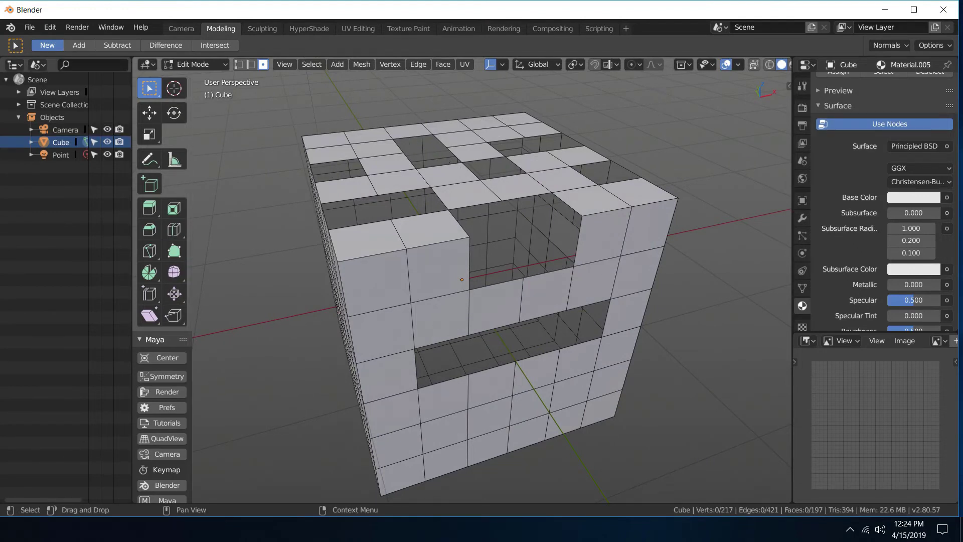
- Open the MayaConfigV3_1 folder from the desktop and arrange its File Explorer window over Blender
{"action": "left_click", "coordinate": [885, 12]}
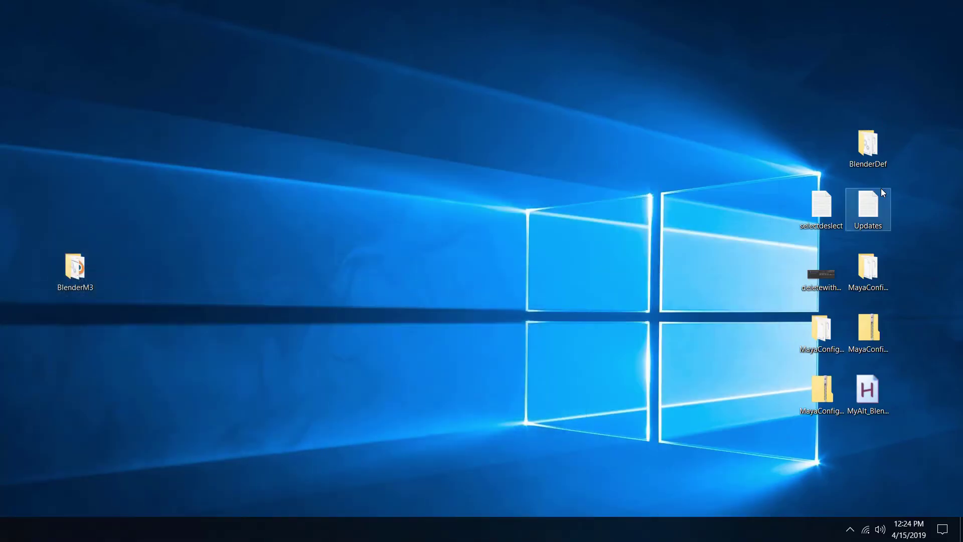
{"action": "double_click", "coordinate": [840, 327]}
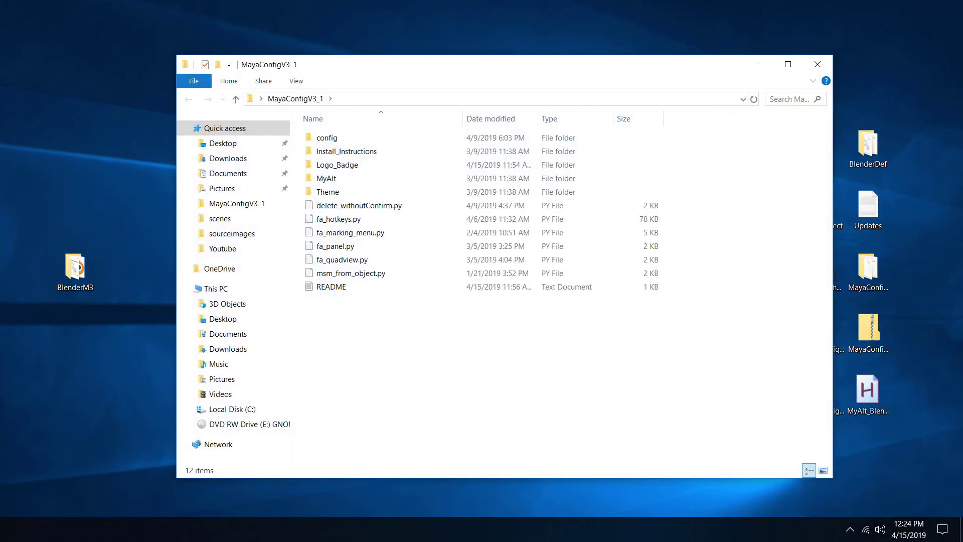
{"action": "key", "text": "alt+Tab"}
{"action": "key", "text": "alt+Tab"}
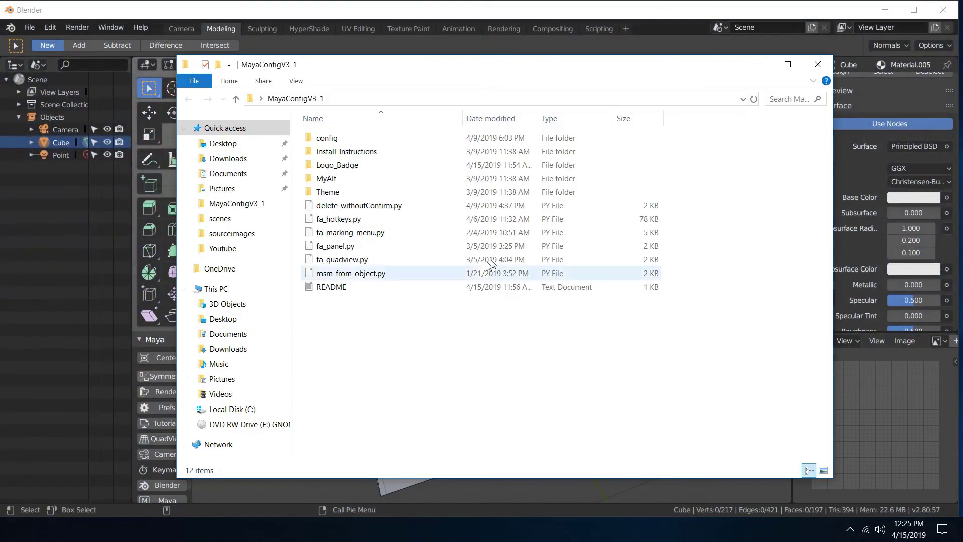
{"action": "left_click_drag", "start_coordinate": [445, 71], "coordinate": [486, 75]}
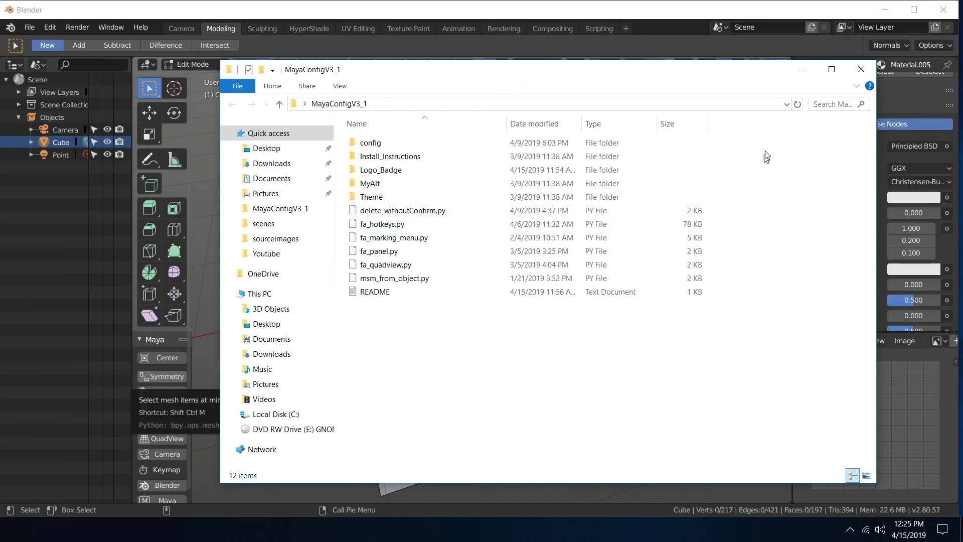
{"action": "left_click", "coordinate": [792, 76]}
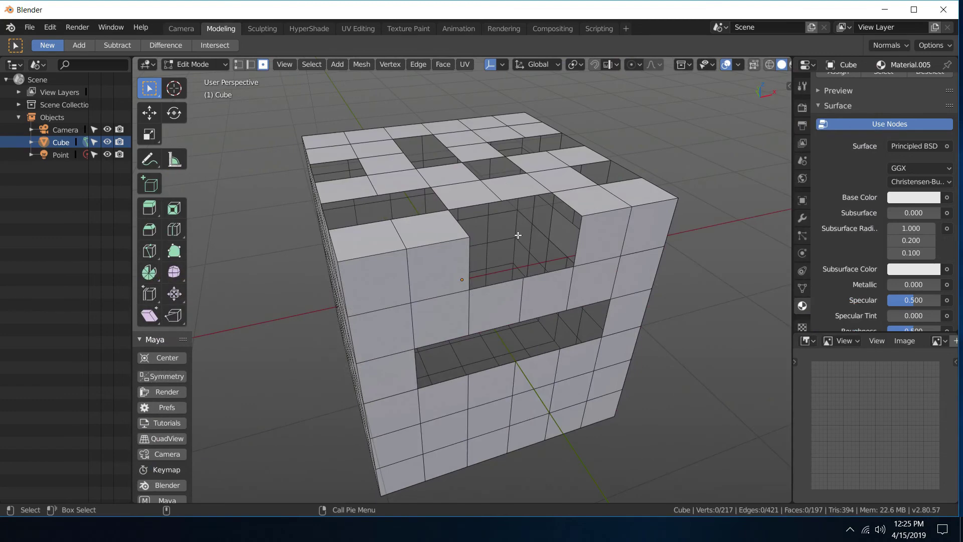
{"action": "key", "text": "alt+Tab"}
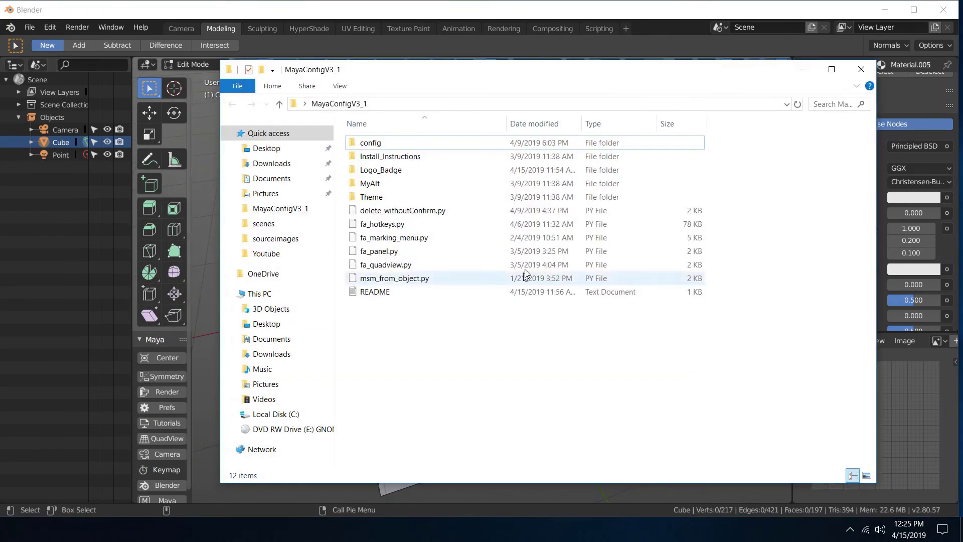
{"action": "left_click_drag", "start_coordinate": [435, 69], "coordinate": [422, 82]}
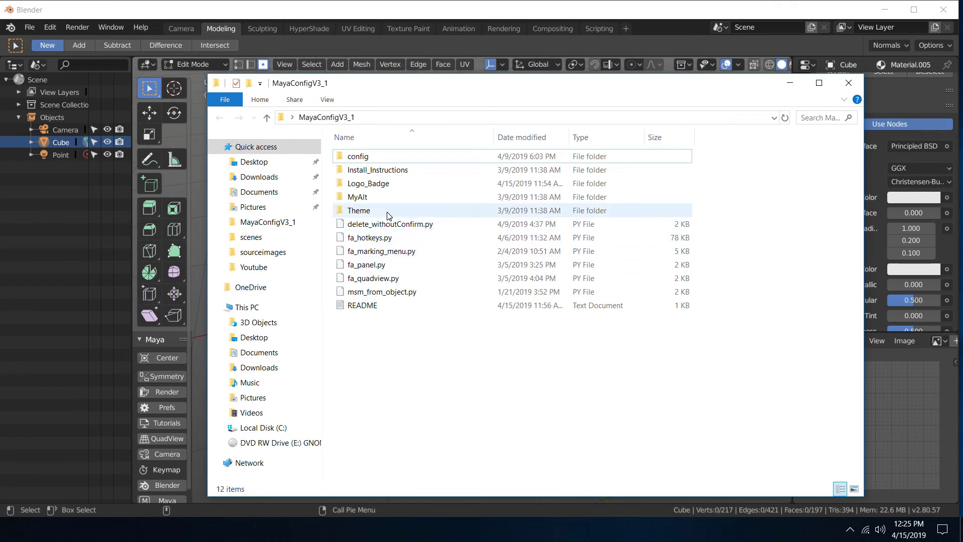
- Open the Logo_Badge folder and view the JPG and PNG versions of BlenderM_Config_Logo, closing the image viewer when done
{"action": "mouse_move", "coordinate": [392, 193]}
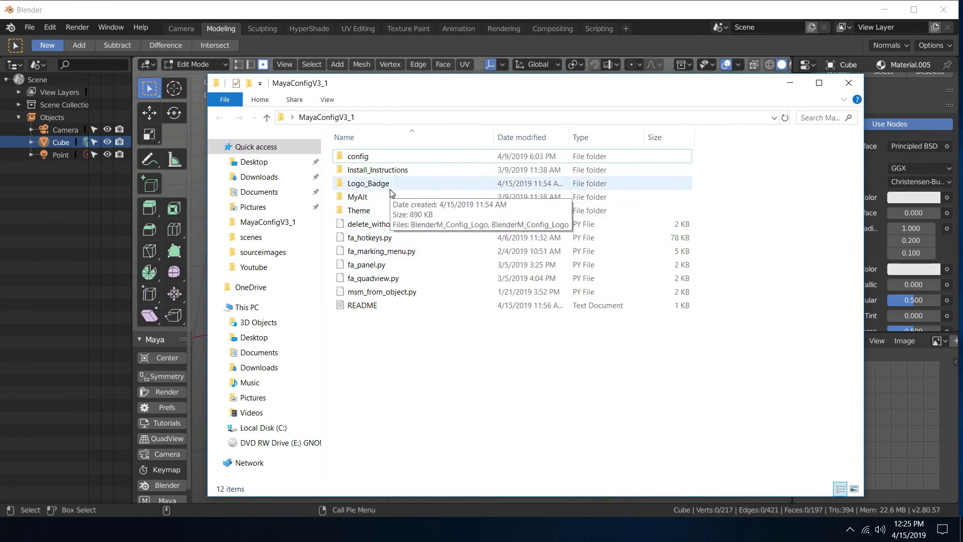
{"action": "double_click", "coordinate": [391, 190]}
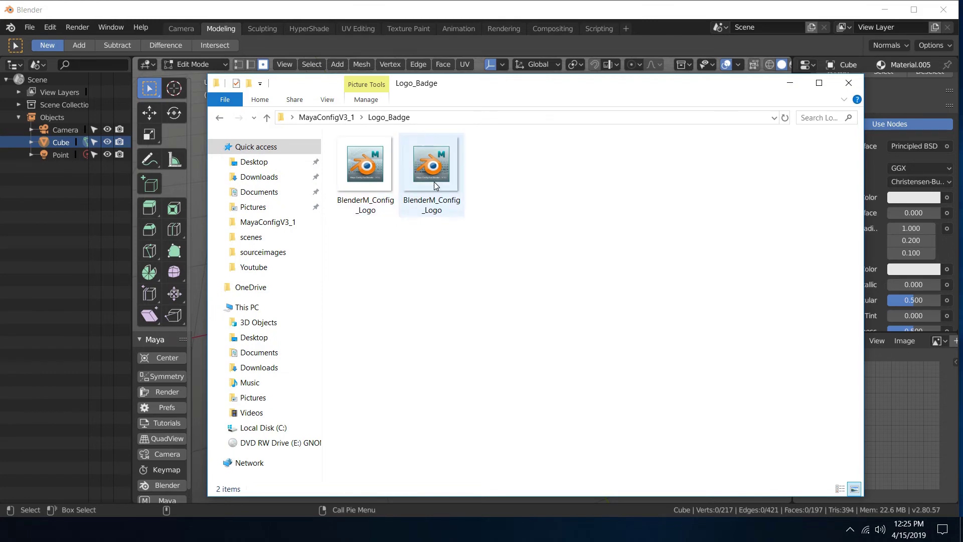
{"action": "double_click", "coordinate": [384, 178]}
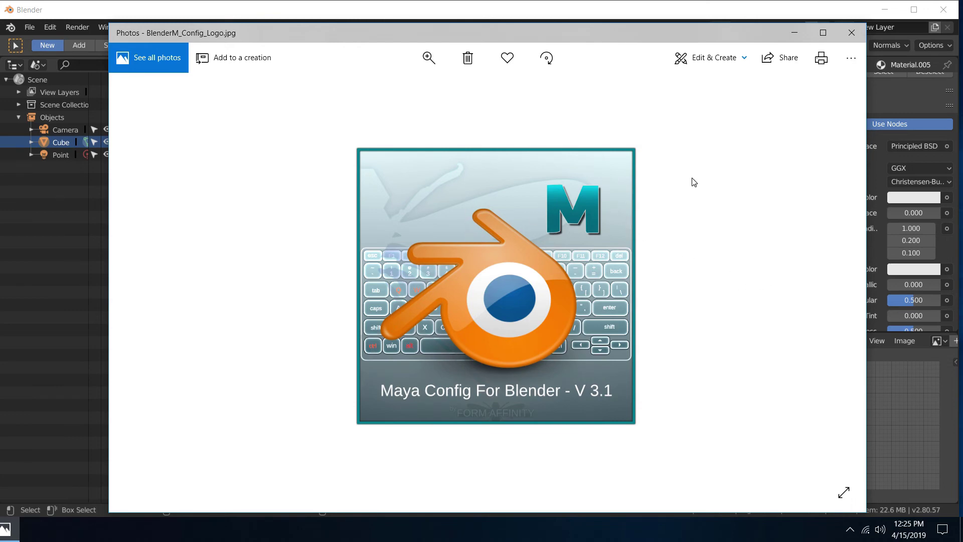
{"action": "key", "text": "Right"}
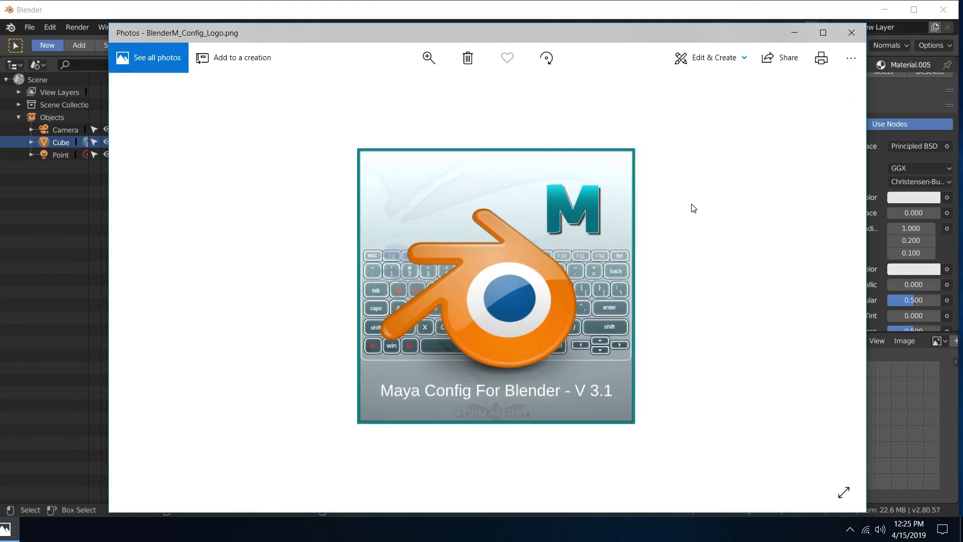
{"action": "left_click", "coordinate": [851, 32]}
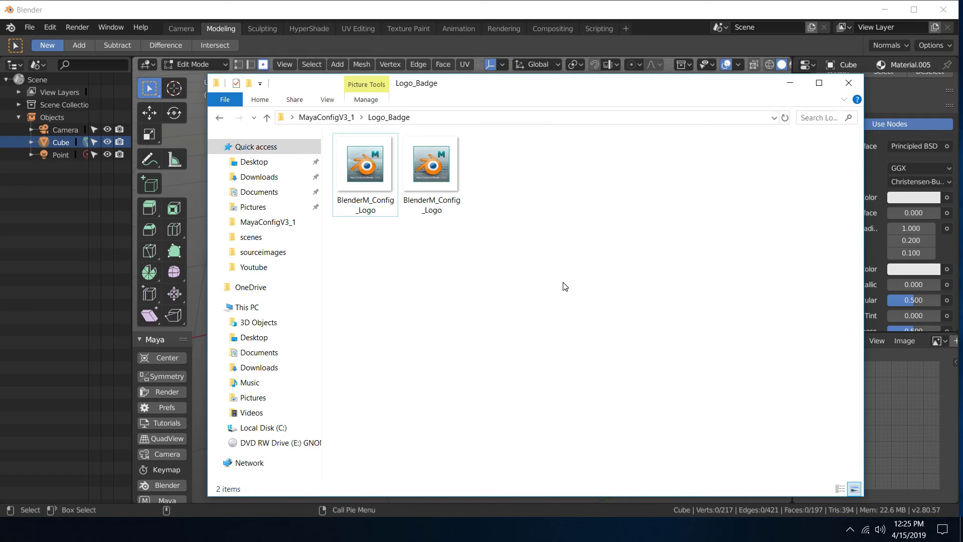
- Switch back to Blender and select the face on the cube's top bordering the large upper-edge opening
{"action": "left_click", "coordinate": [791, 83]}
{"action": "left_click", "coordinate": [489, 196]}
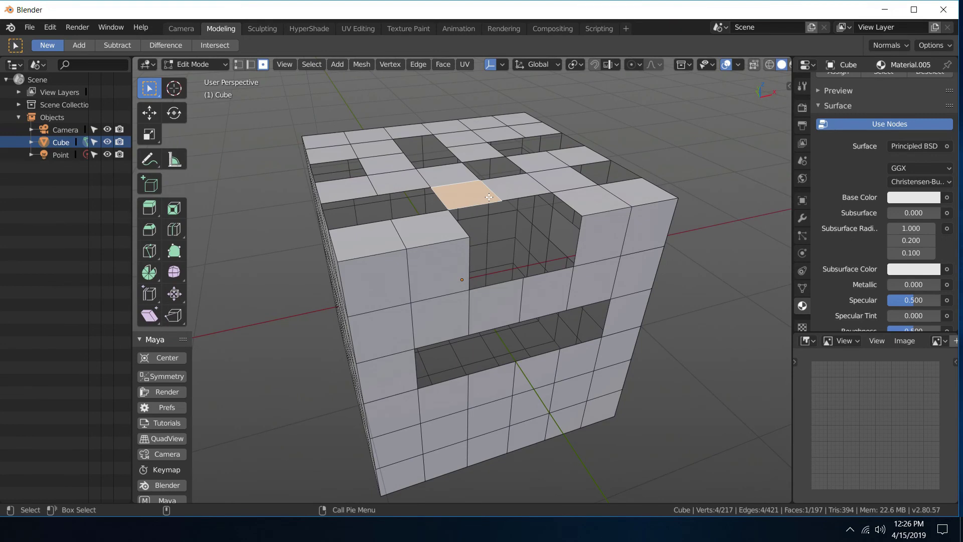